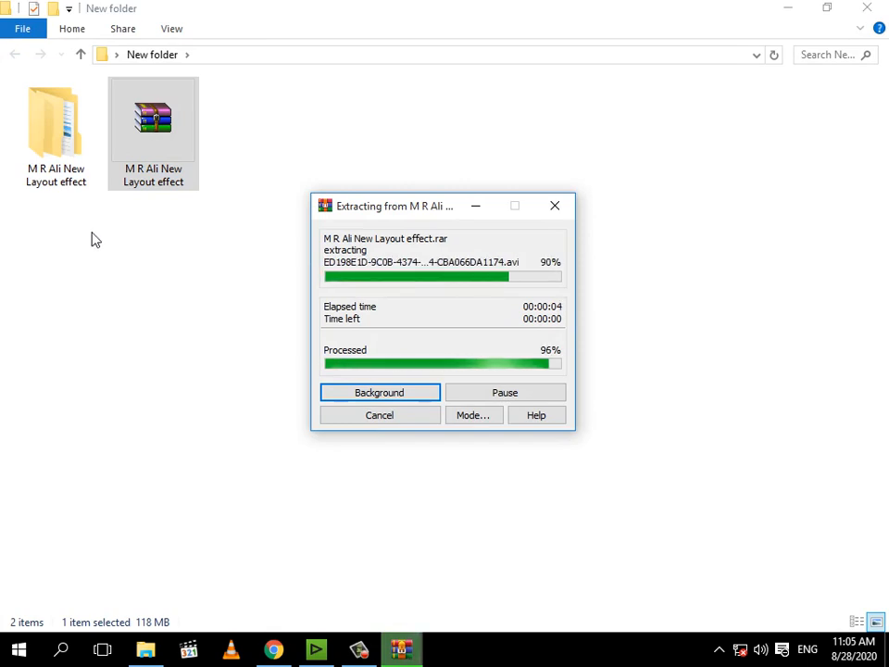
# Open the extracted New Layout effect folder and display its contents as large icons
pyautogui.click(89, 176)
pyautogui.doubleClick(88, 170)
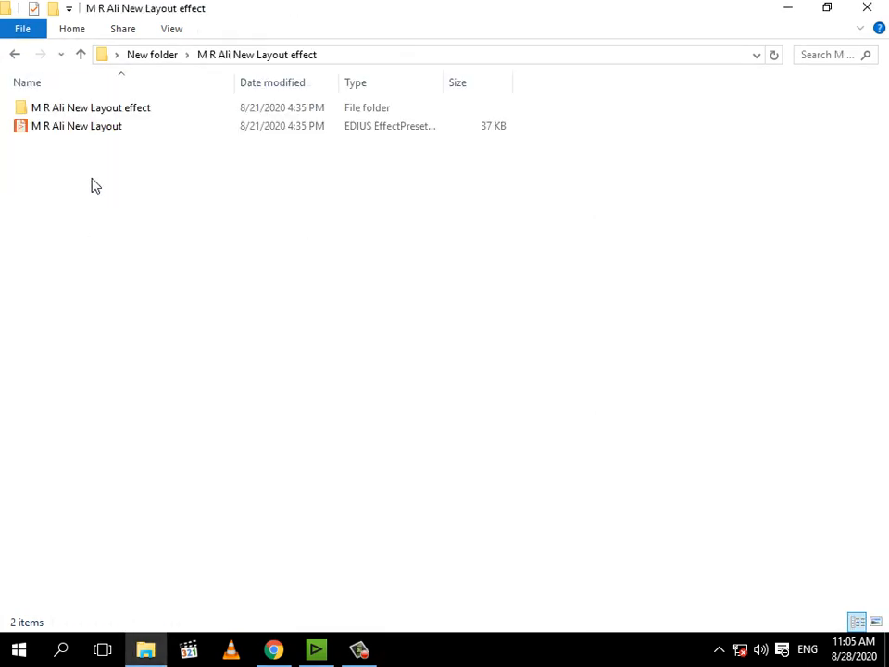
pyautogui.moveTo(303, 251); pyautogui.dragTo(26, 86)
pyautogui.moveTo(309, 328); pyautogui.dragTo(26, 86)
pyautogui.click(143, 200)
pyautogui.rightClick(142, 198)
pyautogui.moveTo(253, 219)
pyautogui.click(360, 224)
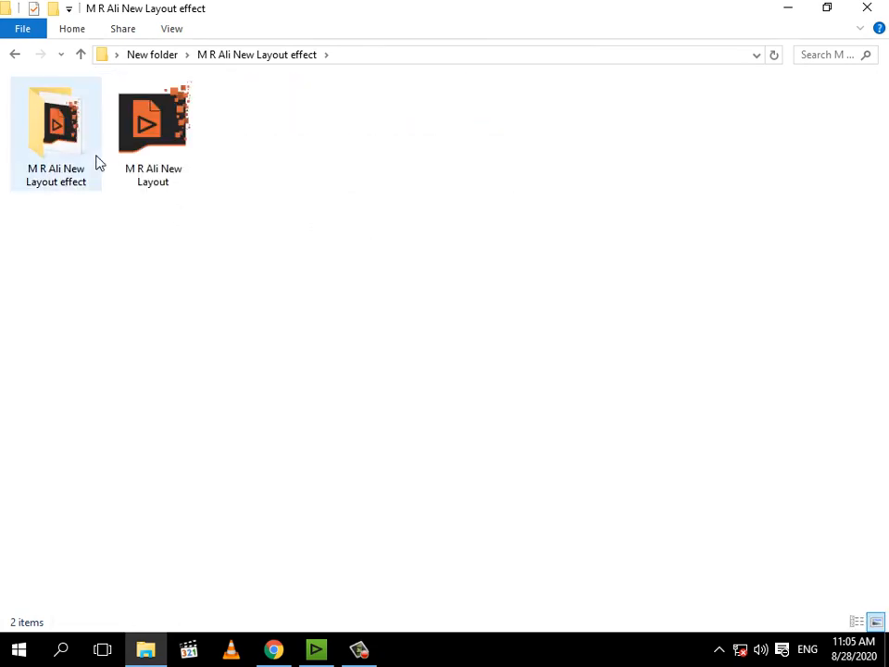
# Check the contents of the nested layout effect folder and return to New folder
pyautogui.doubleClick(50, 144)
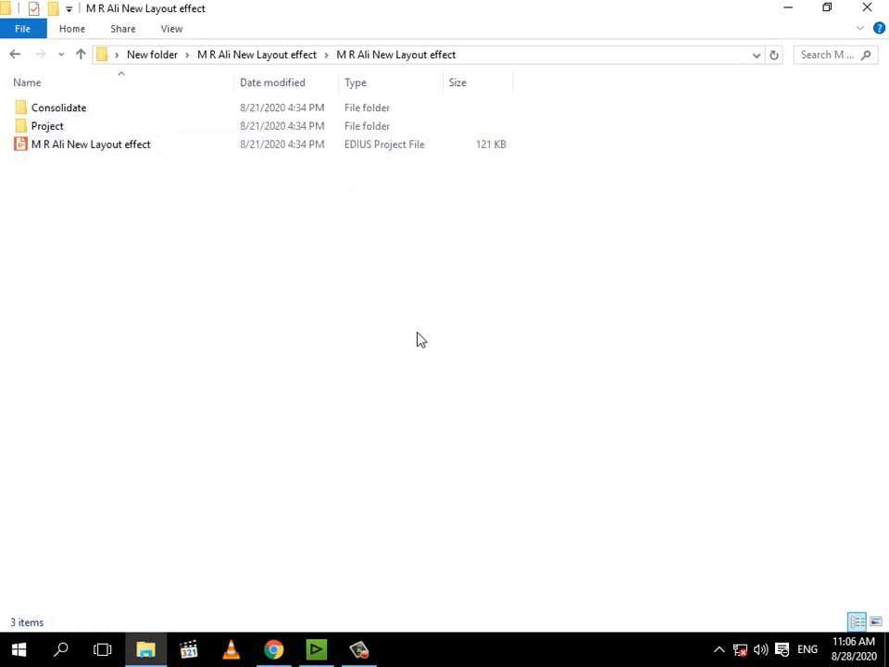
pyautogui.click(17, 56)
pyautogui.click(374, 350)
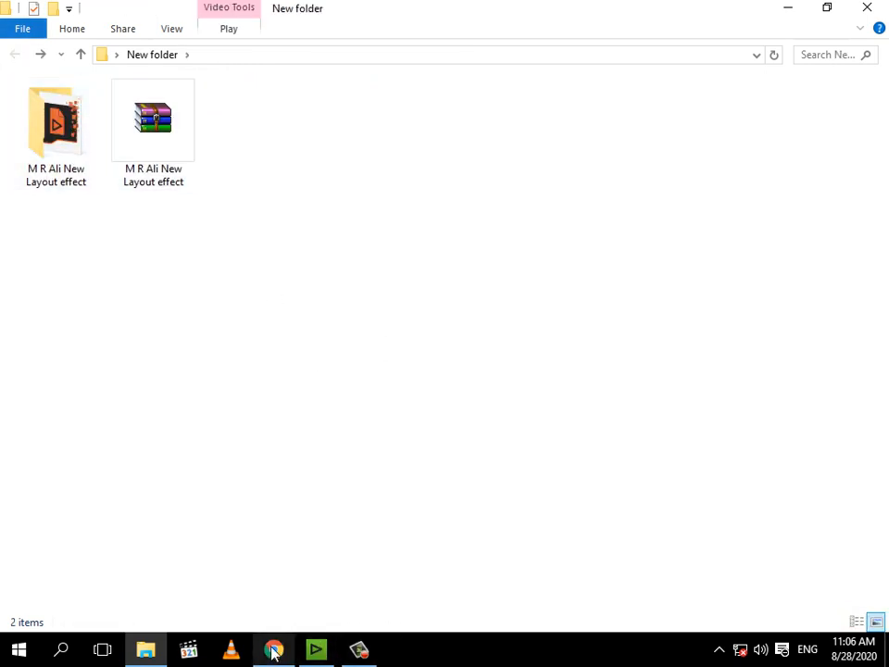
# Switch to EDIUS and open the New Layout effect project file from the extracted folder inside New folder on the desktop
pyautogui.click(319, 650)
pyautogui.click(273, 356)
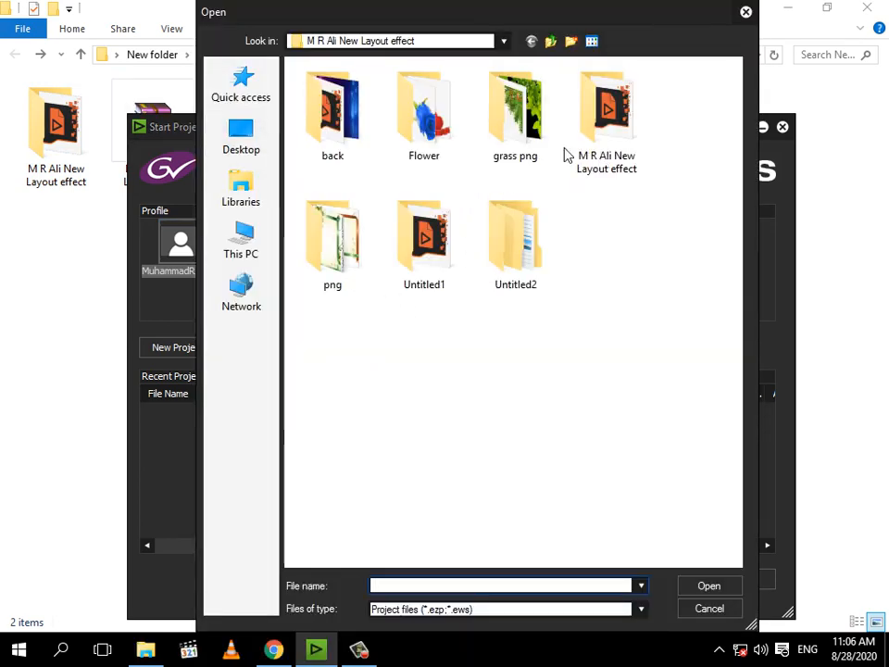
pyautogui.click(241, 137)
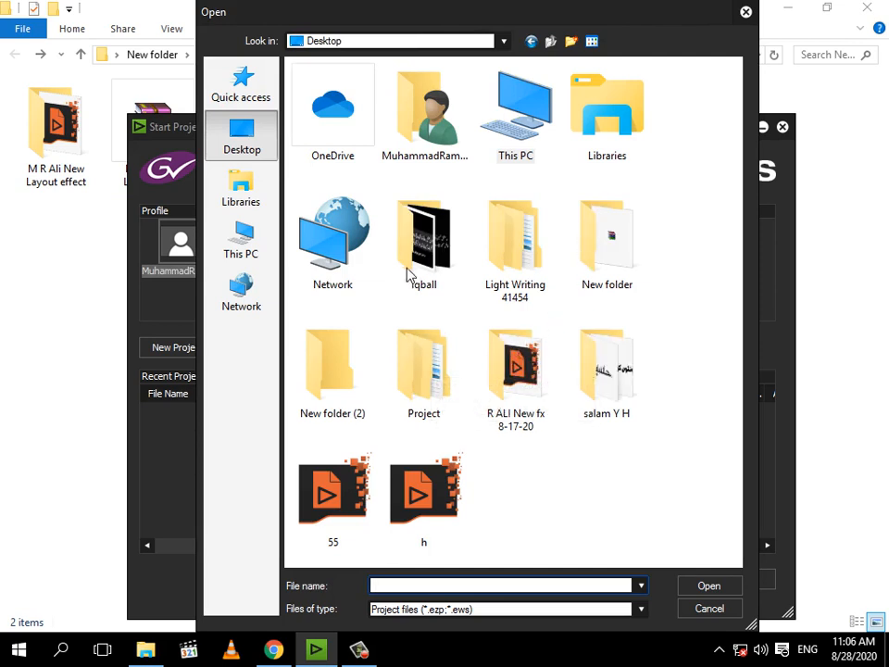
pyautogui.doubleClick(337, 380)
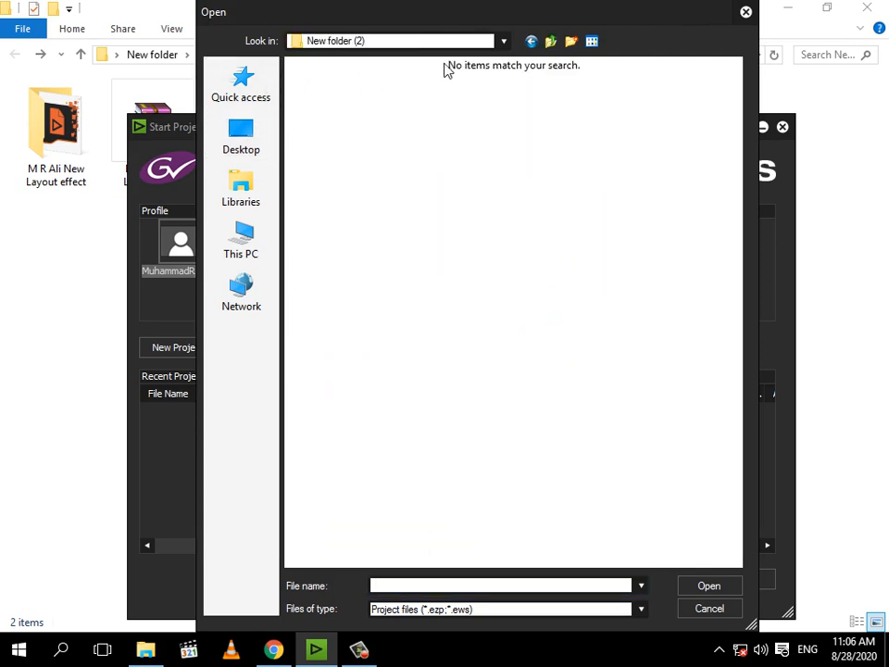
pyautogui.click(530, 43)
pyautogui.doubleClick(595, 259)
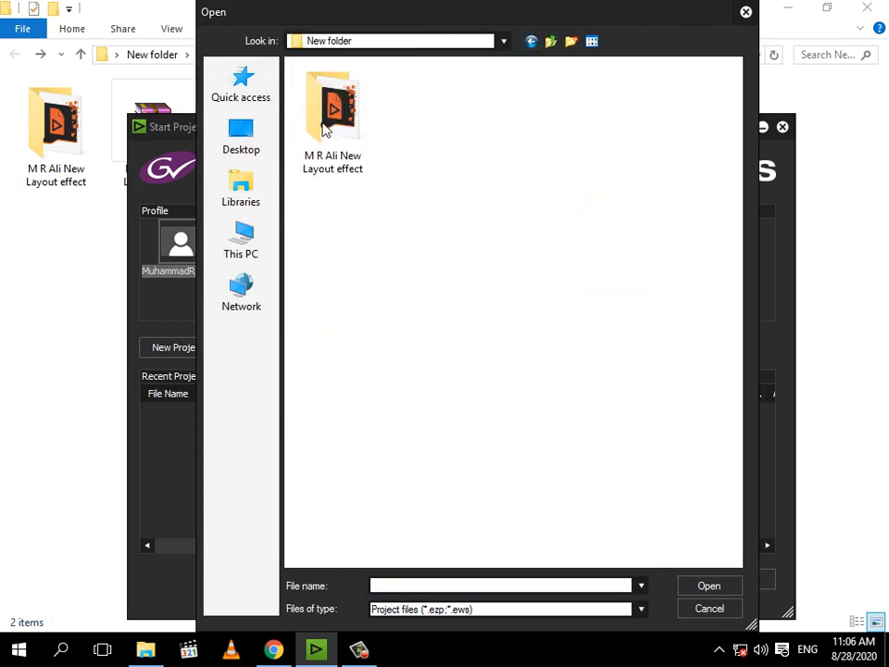
pyautogui.doubleClick(350, 173)
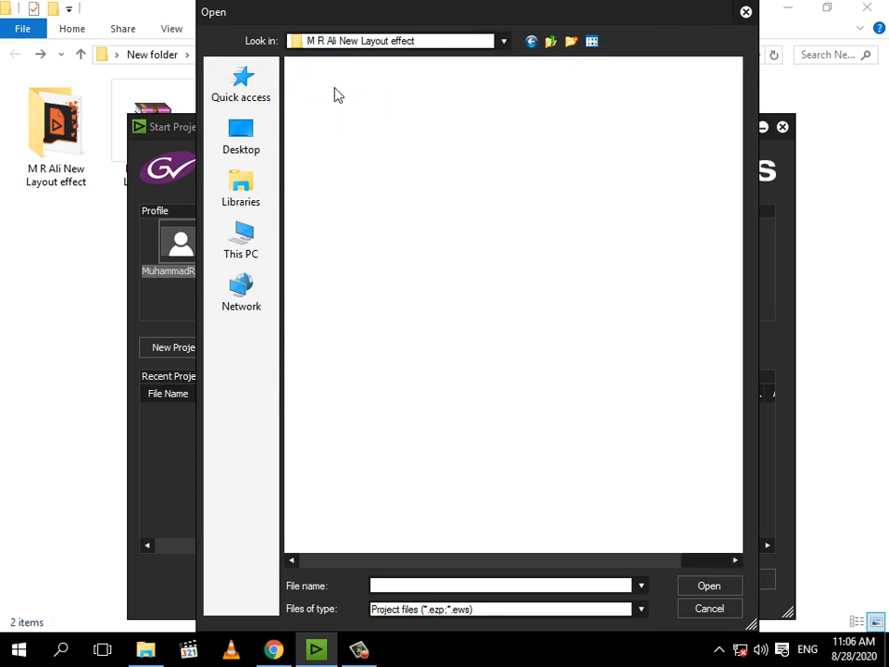
pyautogui.click(356, 120)
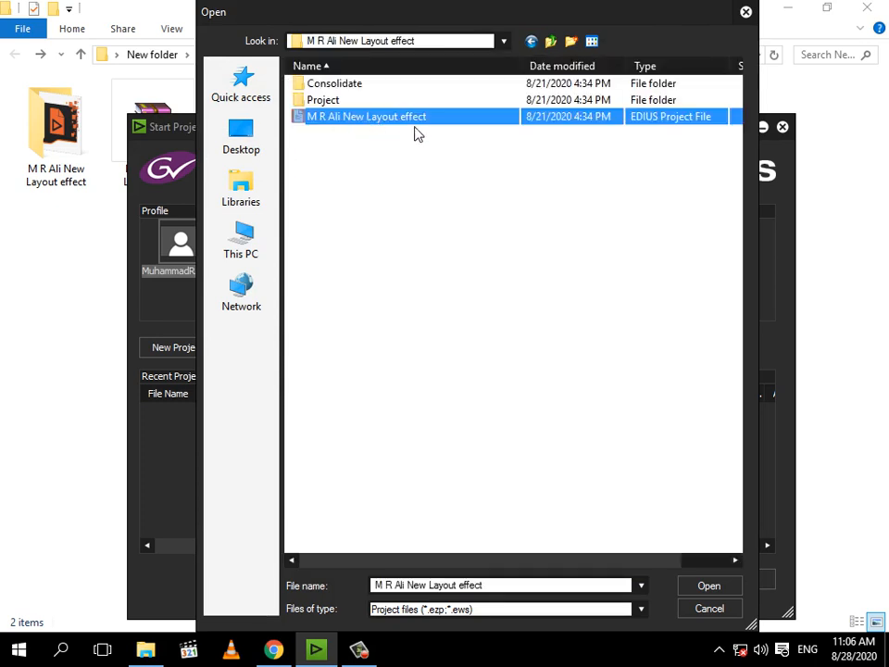
pyautogui.click(711, 608)
pyautogui.click(724, 579)
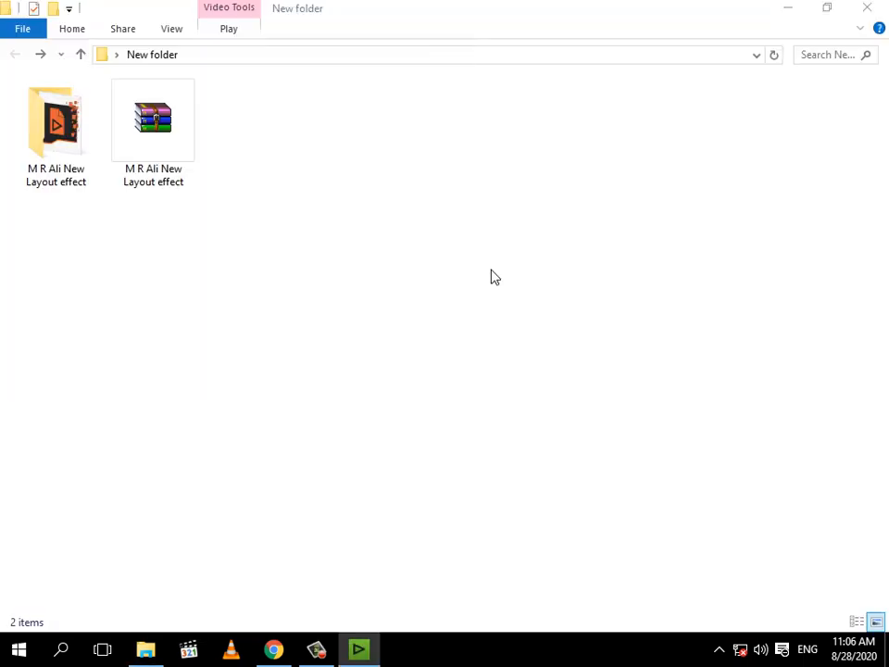
pyautogui.click(791, 9)
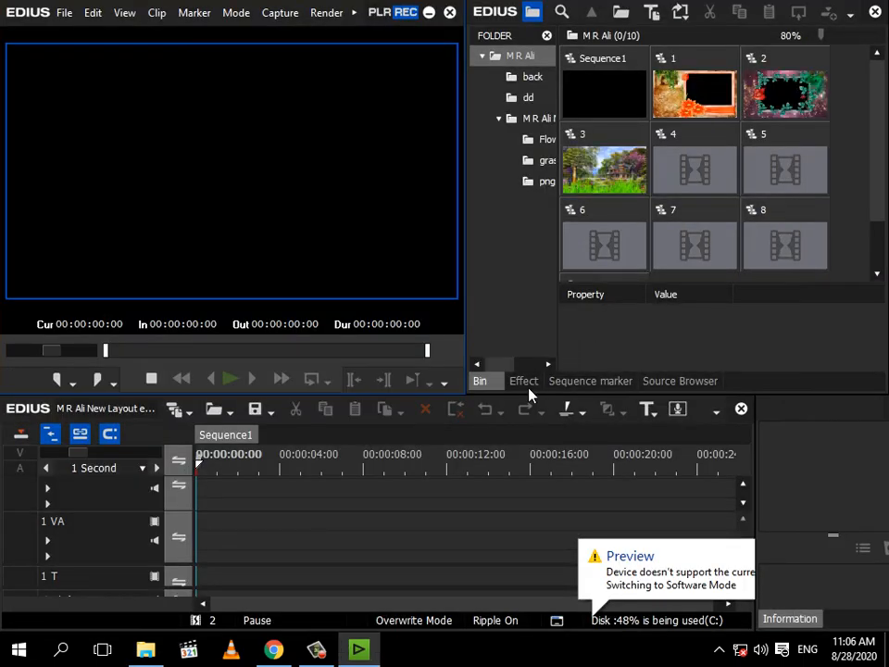
# Delete the custom lyout preset folder from the effect list and widen the bin window
pyautogui.click(524, 382)
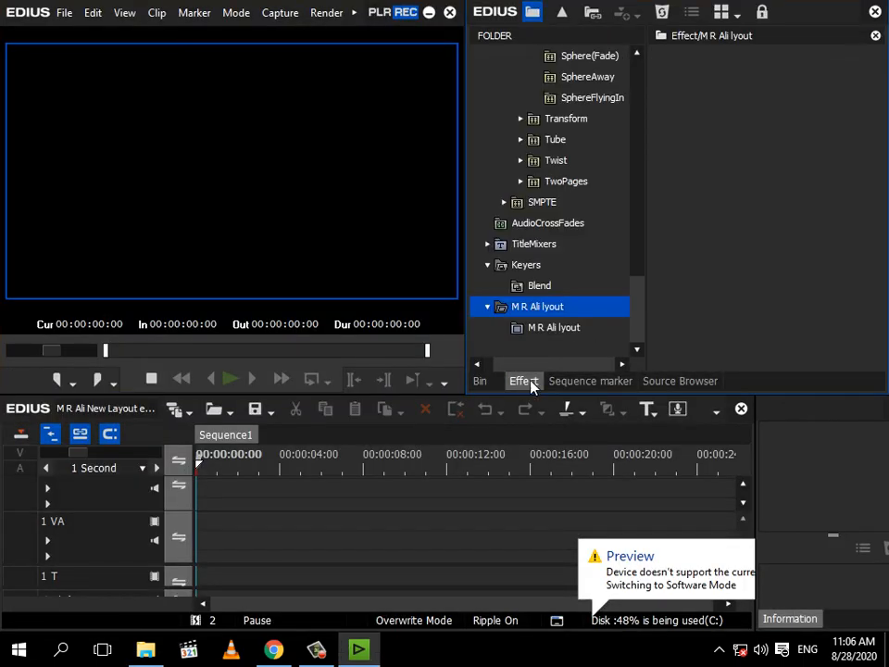
pyautogui.rightClick(569, 311)
pyautogui.click(597, 344)
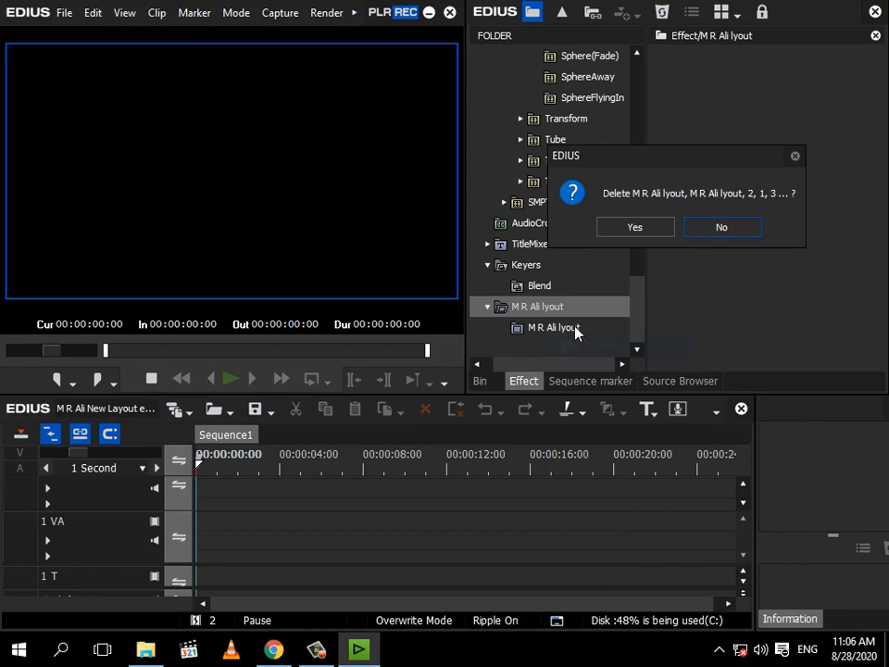
pyautogui.click(663, 236)
pyautogui.click(481, 380)
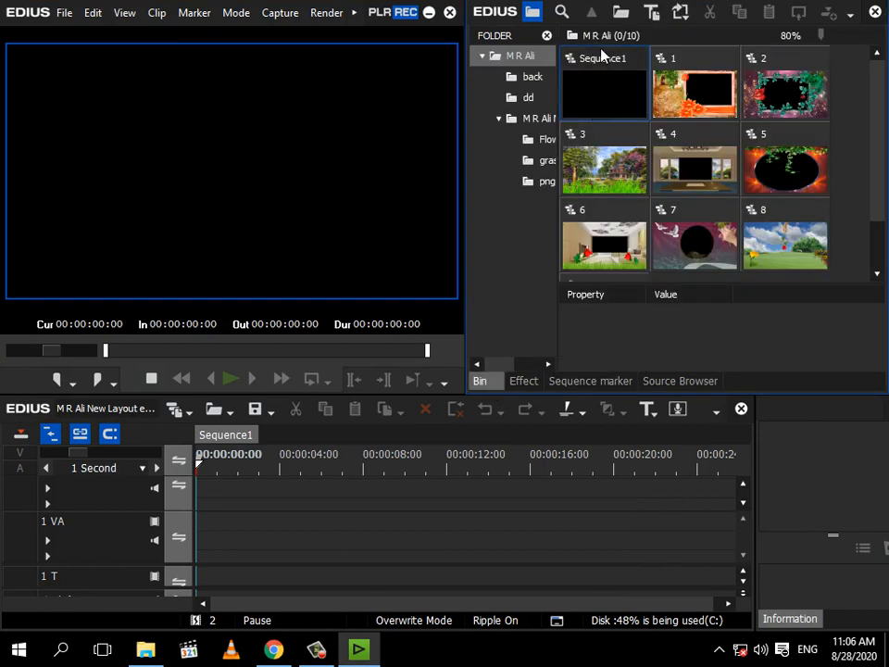
pyautogui.moveTo(475, 237); pyautogui.dragTo(413, 237)
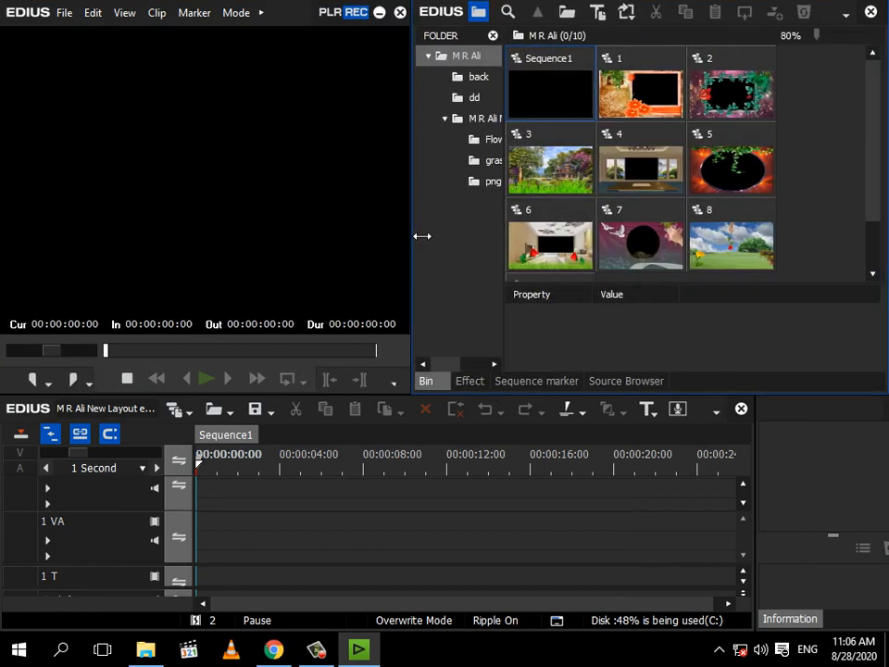
# Try to add the third video from the Naqabat folder on drive E: to the project bin
pyautogui.click(373, 14)
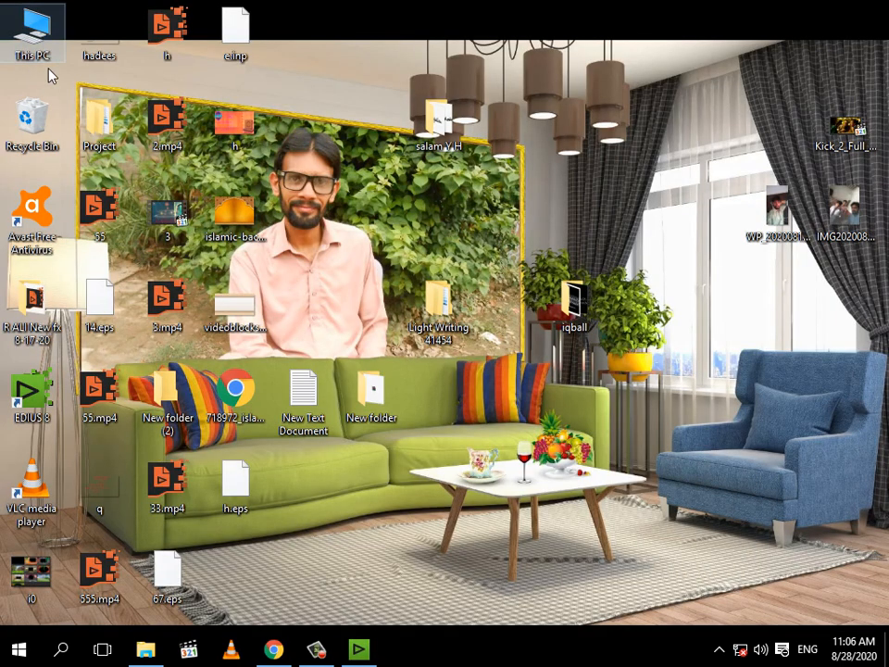
pyautogui.doubleClick(49, 70)
pyautogui.doubleClick(296, 253)
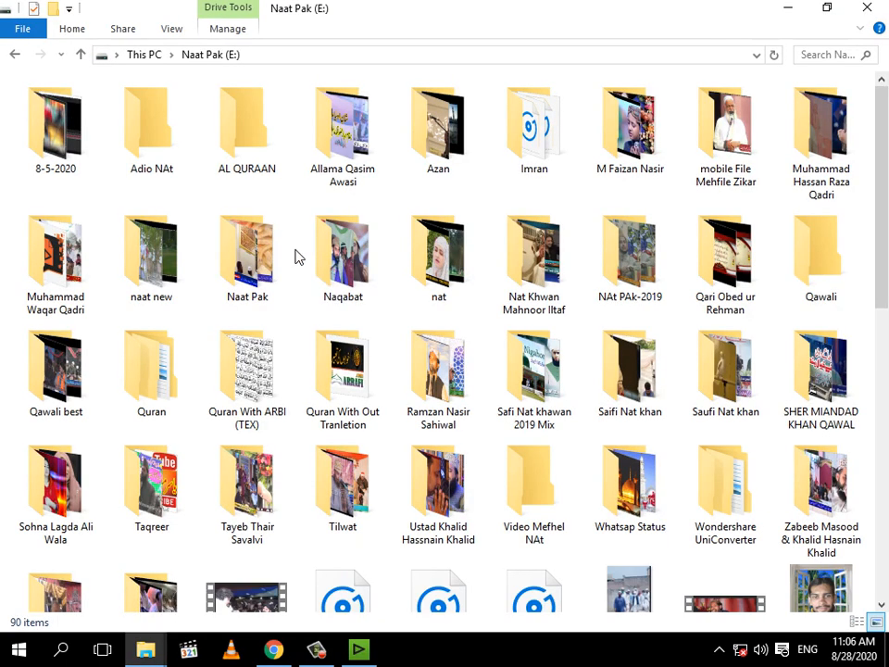
pyautogui.doubleClick(312, 270)
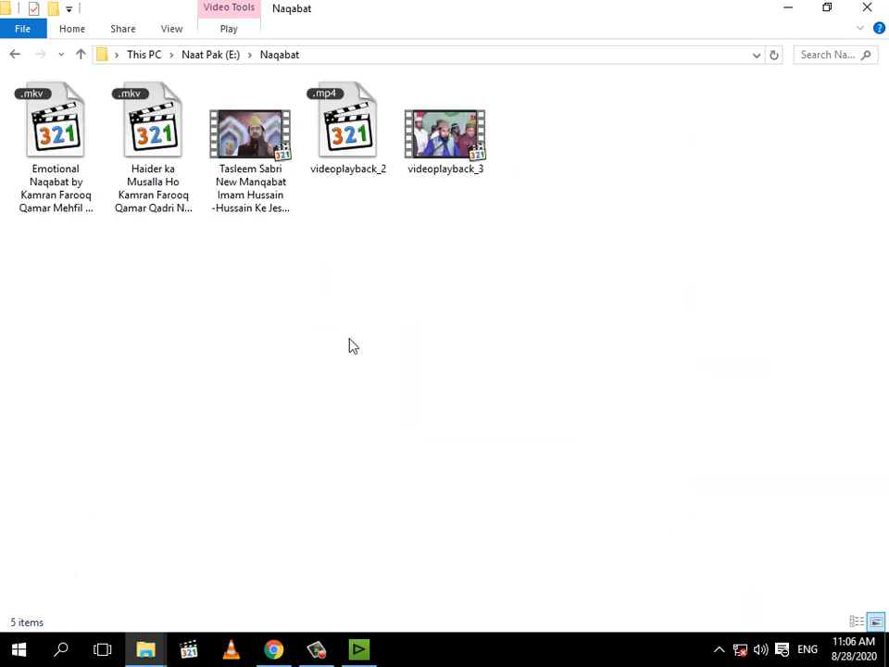
pyautogui.moveTo(260, 168); pyautogui.dragTo(752, 254)
pyautogui.click(635, 237)
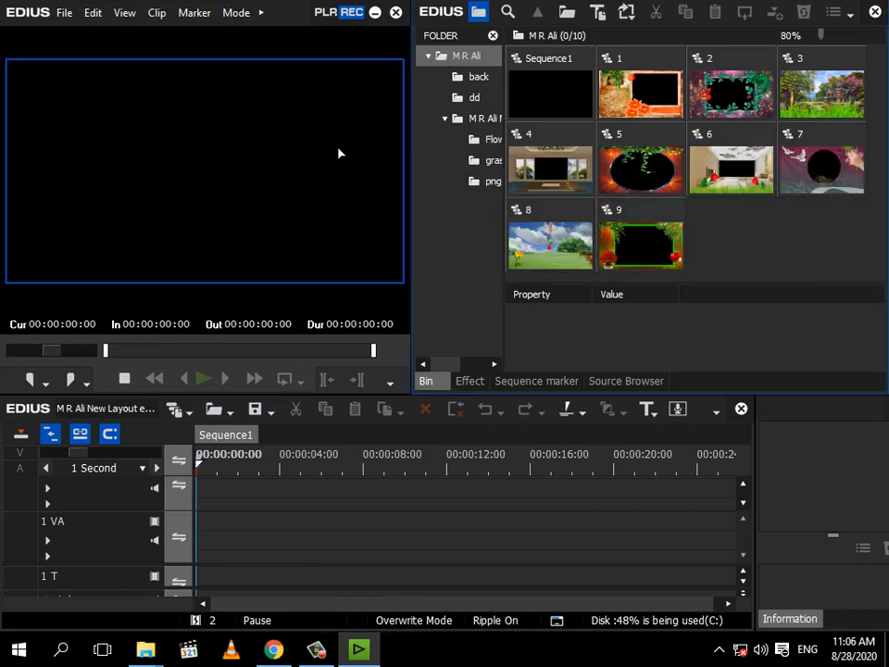
# Add video 4 from the nat folder on drive E: to the bin and place it at the start of track 1 VA
pyautogui.click(375, 13)
pyautogui.click(368, 238)
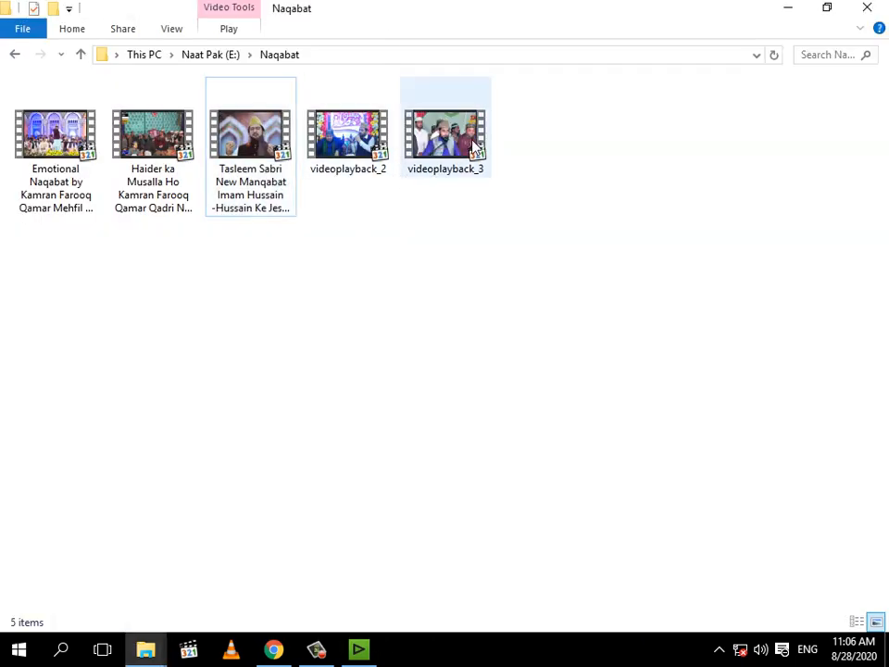
pyautogui.click(14, 55)
pyautogui.click(438, 252)
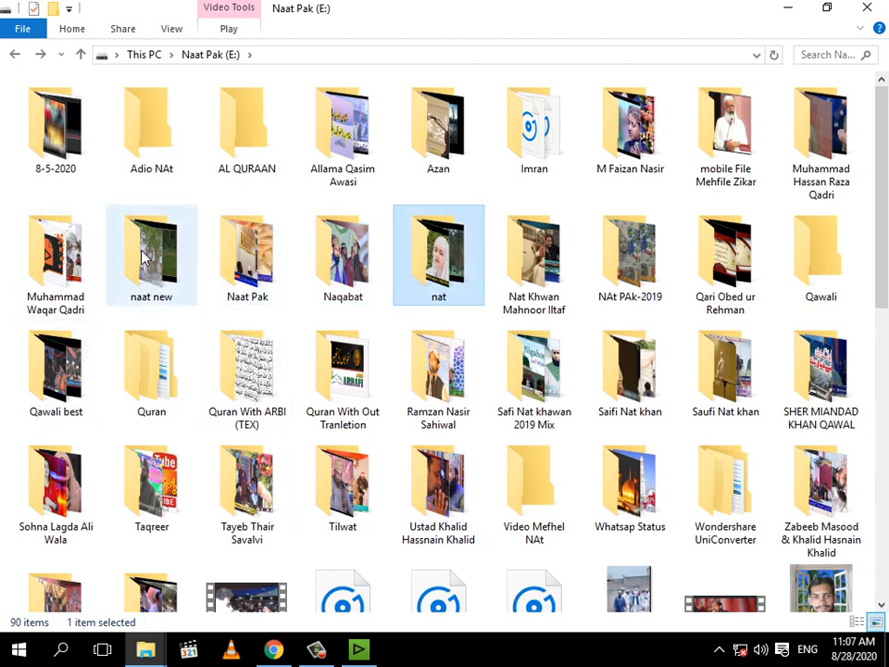
pyautogui.doubleClick(429, 270)
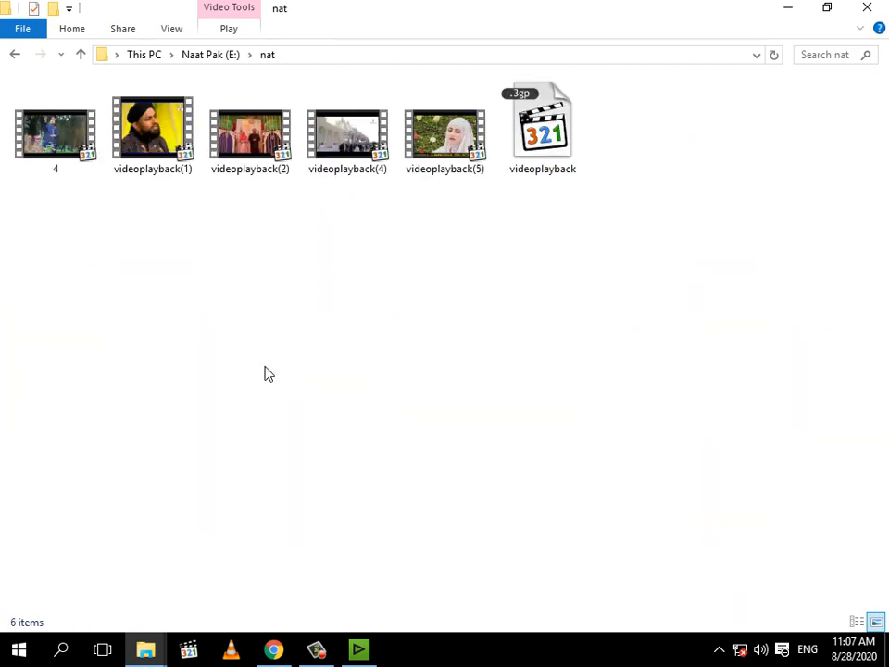
pyautogui.moveTo(55, 139); pyautogui.dragTo(740, 254)
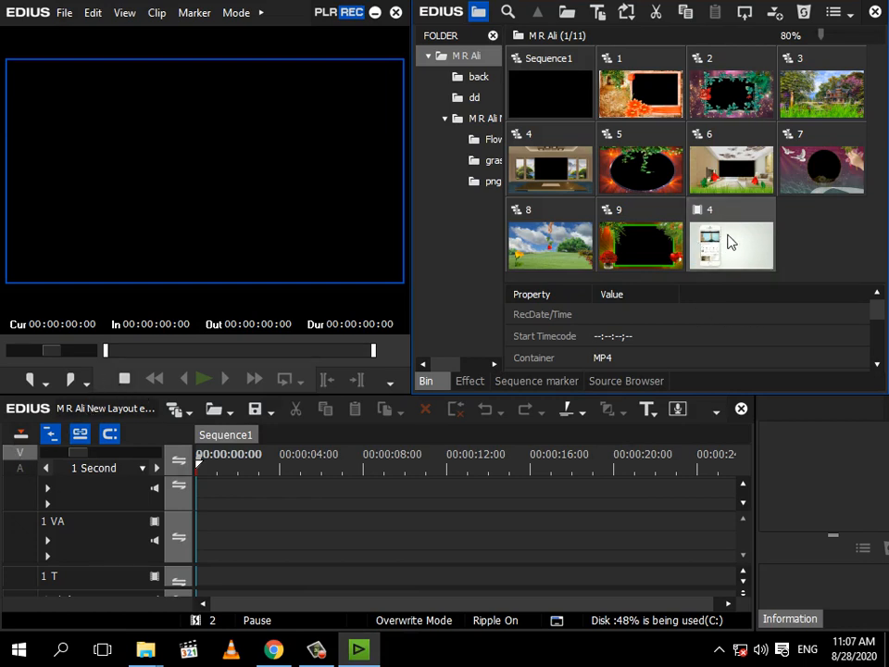
pyautogui.moveTo(730, 238); pyautogui.dragTo(133, 531)
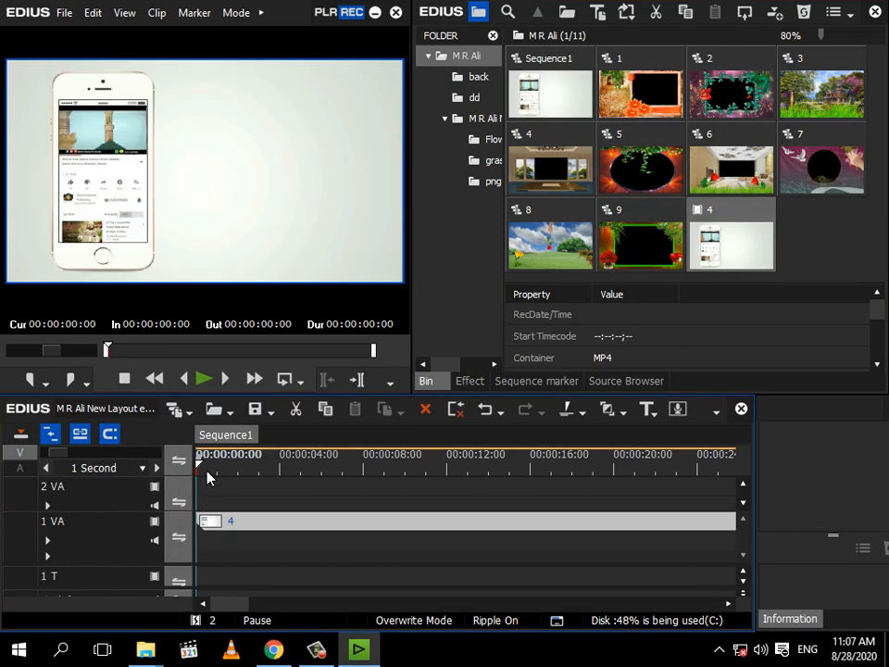
# Cut clip 4 at 00:00:20:09, delete the part before the cut and move the remainder to the start of track 1 VA
pyautogui.moveTo(209, 477); pyautogui.dragTo(620, 488)
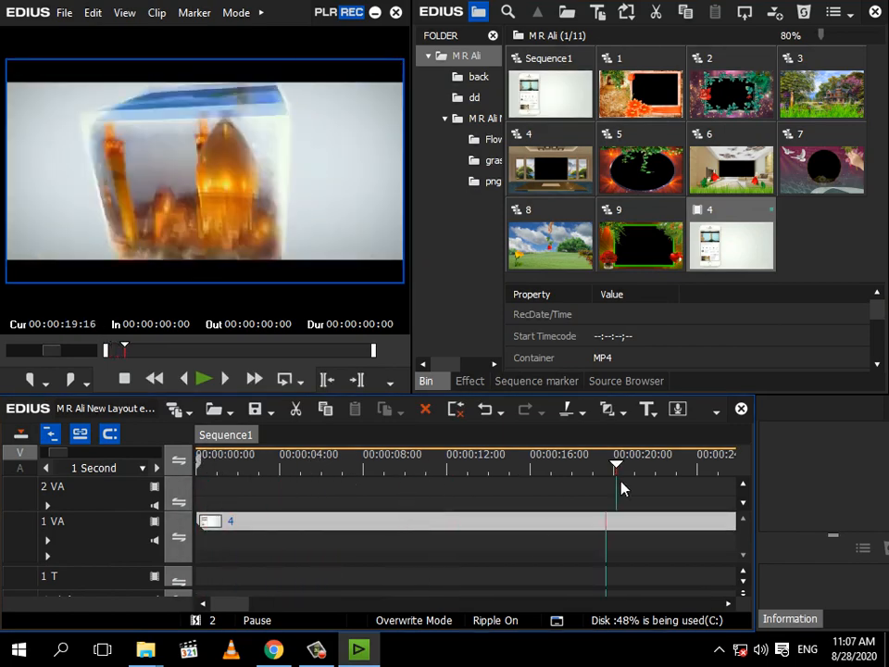
pyautogui.click(565, 411)
pyautogui.rightClick(490, 525)
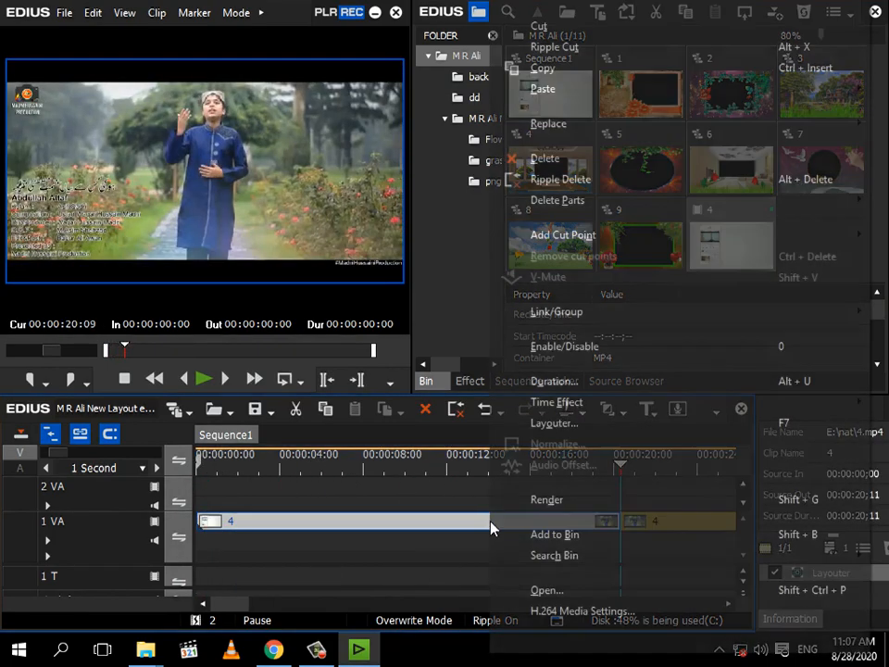
pyautogui.click(546, 158)
pyautogui.moveTo(670, 517); pyautogui.dragTo(218, 541)
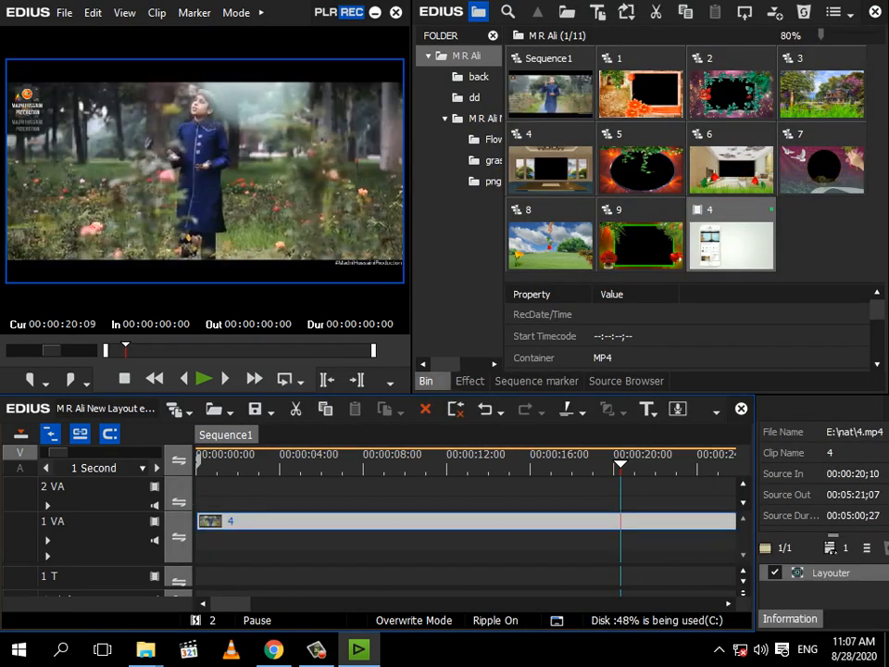
# Place layout sequence 1 on track 2 VA at about 00:00:02:21 and split clip 4 beneath it at both ends of the sequence
pyautogui.click(859, 258)
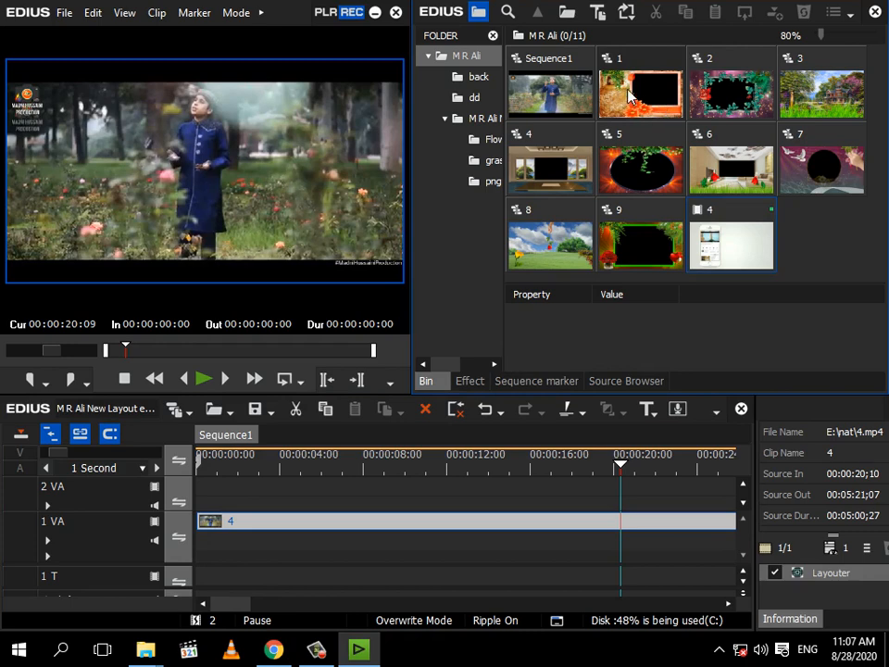
pyautogui.moveTo(630, 96); pyautogui.dragTo(255, 500)
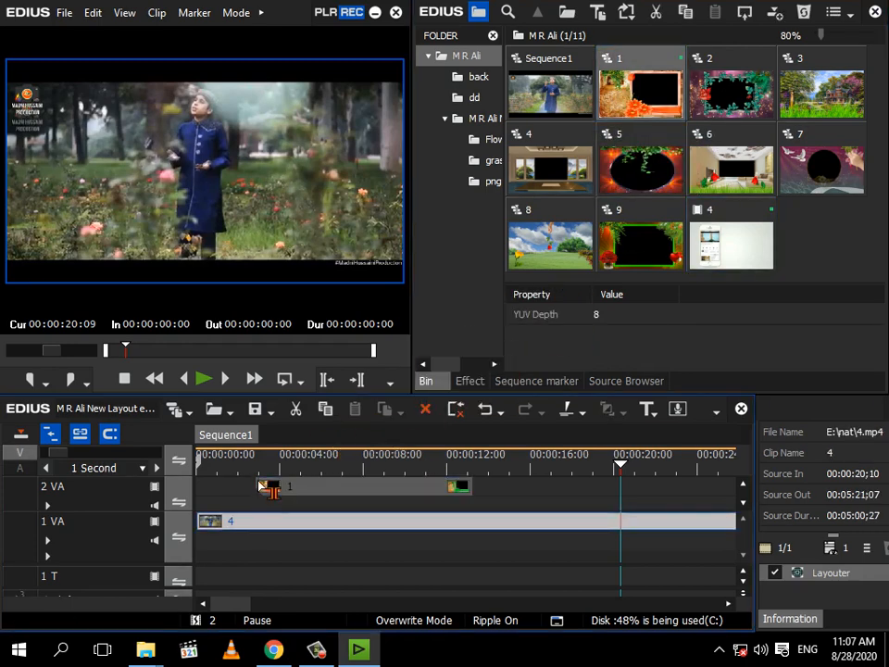
pyautogui.moveTo(256, 466)
pyautogui.mouseDown()
pyautogui.moveTo(234, 469)
pyautogui.moveTo(256, 470)
pyautogui.mouseUp()
pyautogui.click(567, 413)
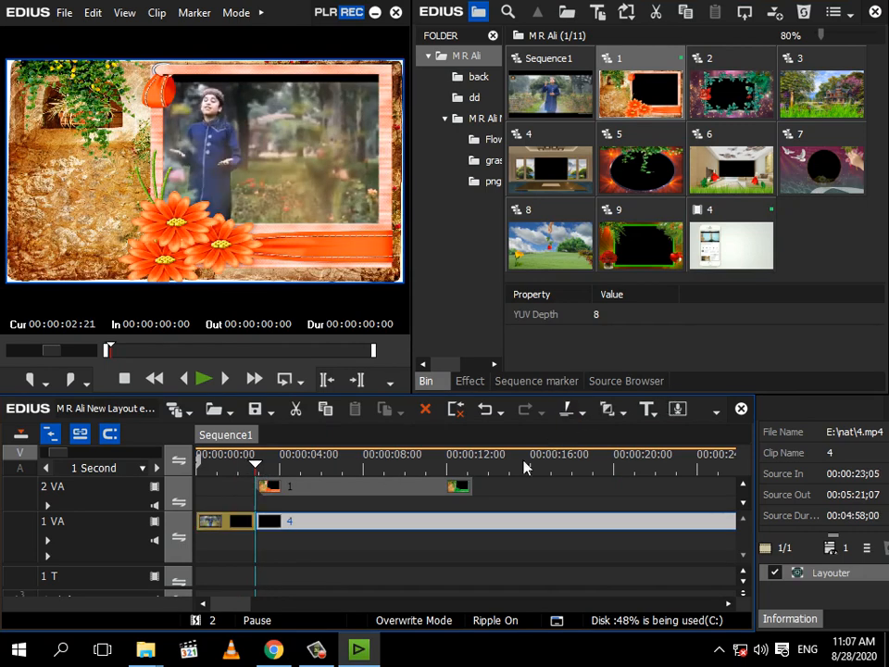
pyautogui.click(474, 473)
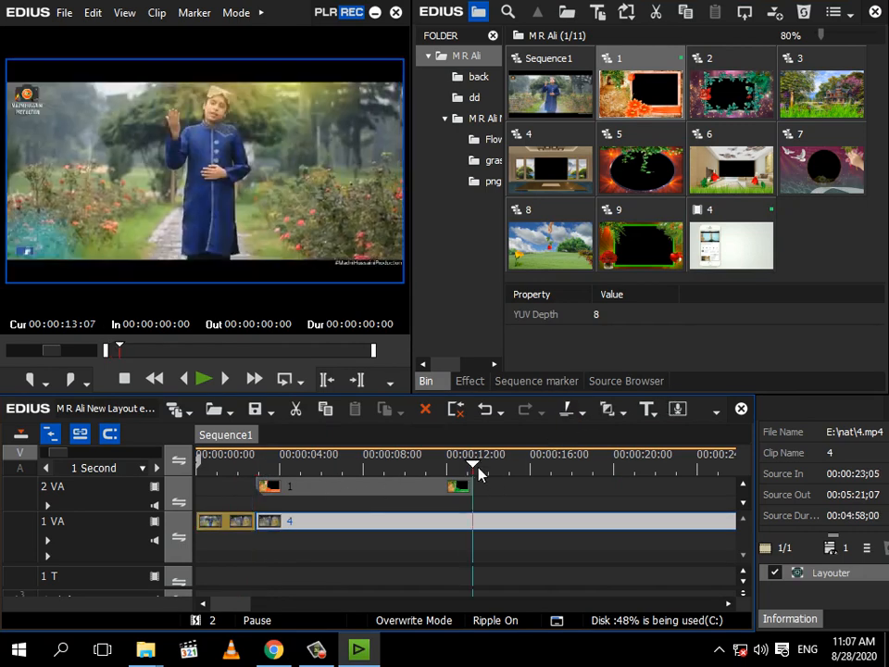
pyautogui.click(562, 413)
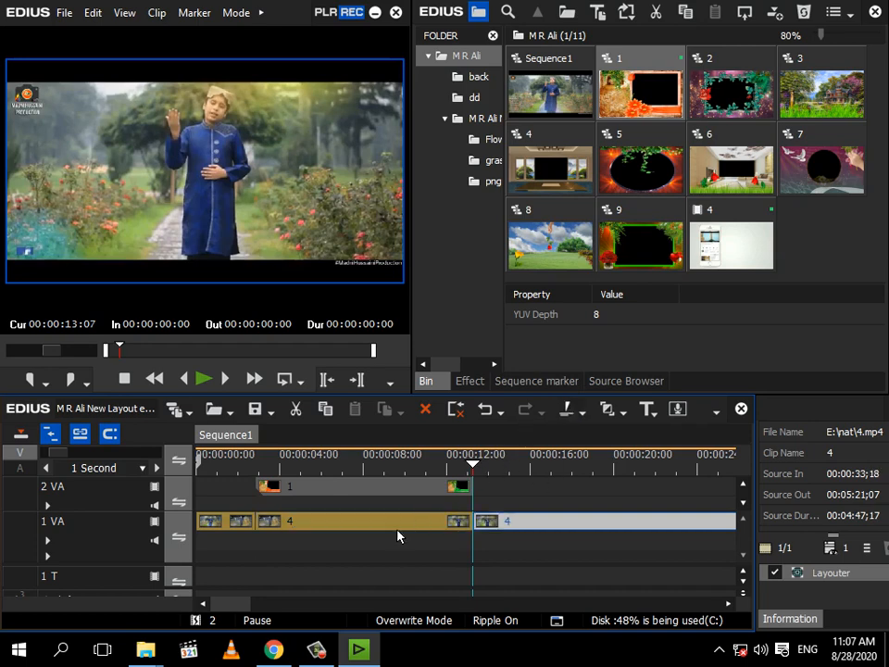
# Select the part of clip 4 beneath layout sequence 1 and collapse the Transitions and VideoFilters folders in the effect list
pyautogui.click(349, 529)
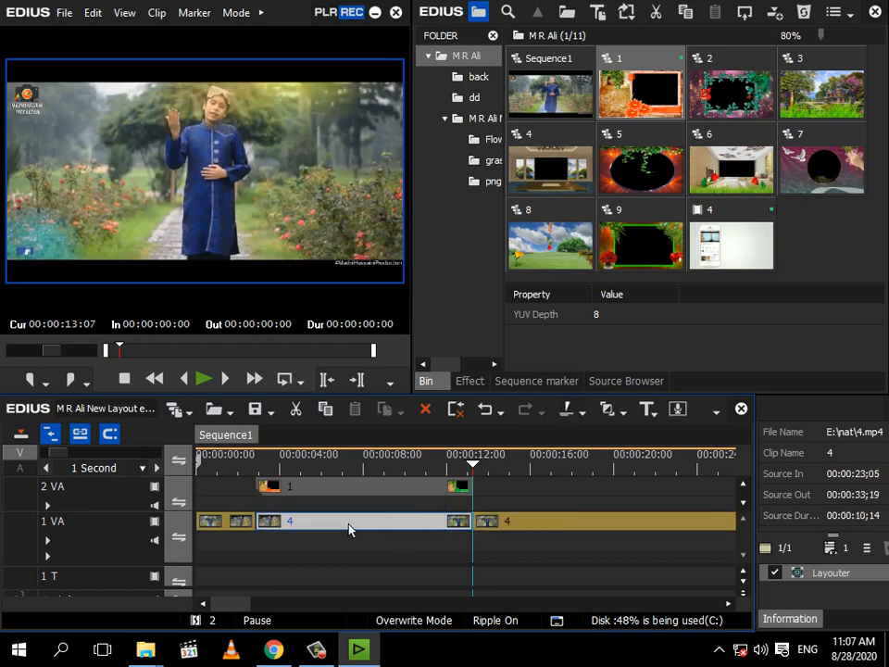
pyautogui.click(477, 381)
pyautogui.scroll(10, 535, 123)
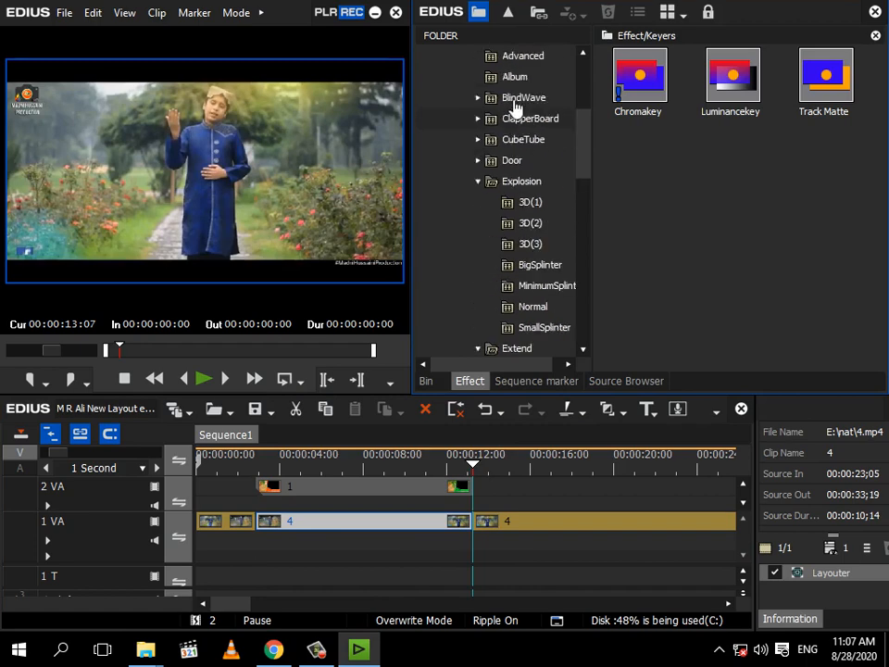
pyautogui.click(479, 180)
pyautogui.scroll(3, 468, 157)
pyautogui.click(445, 140)
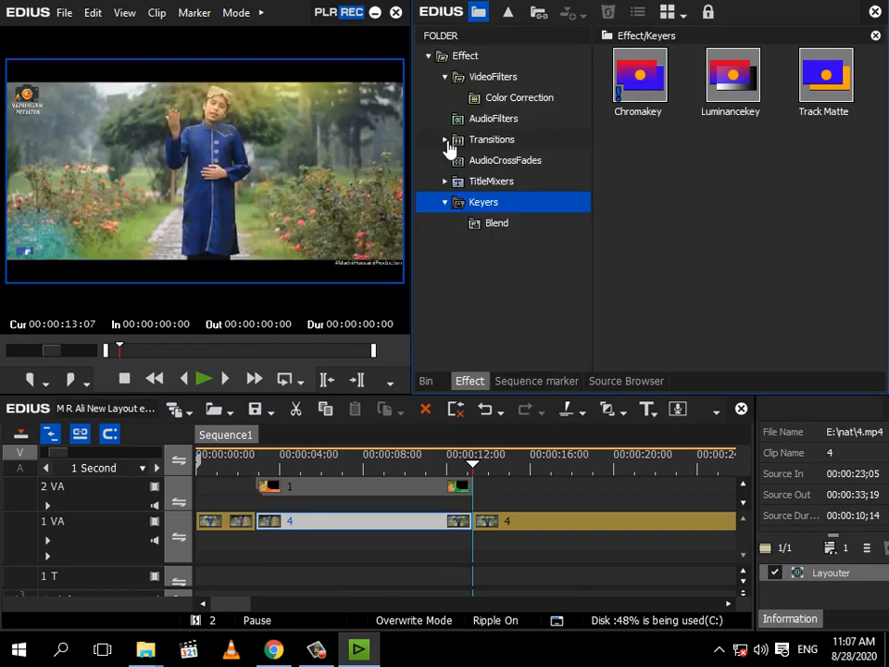
pyautogui.click(445, 77)
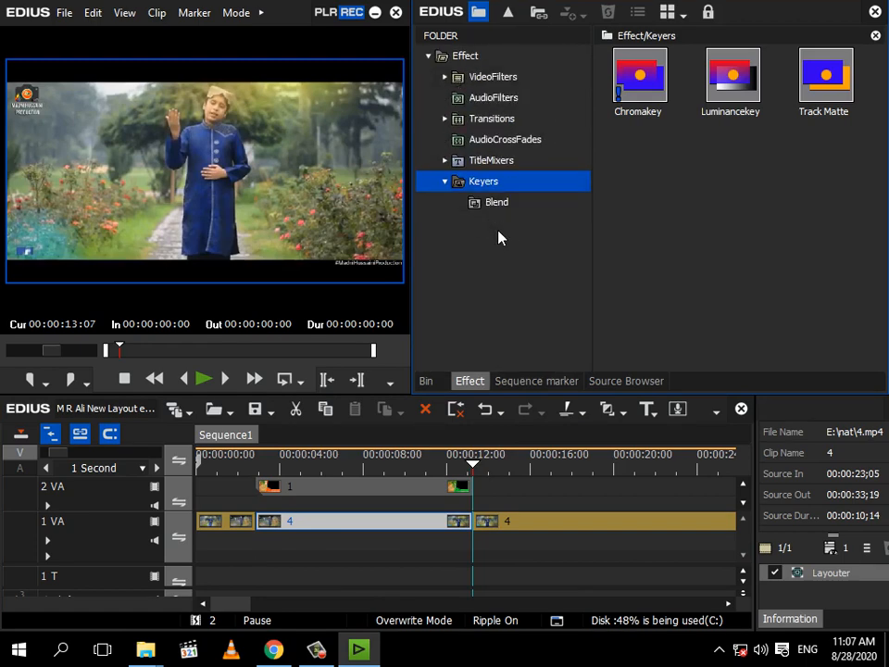
# Import the M R Ali New Layout effect preset file from the M R Ali New Layout effect folder in the desktop's New folder
pyautogui.click(470, 59)
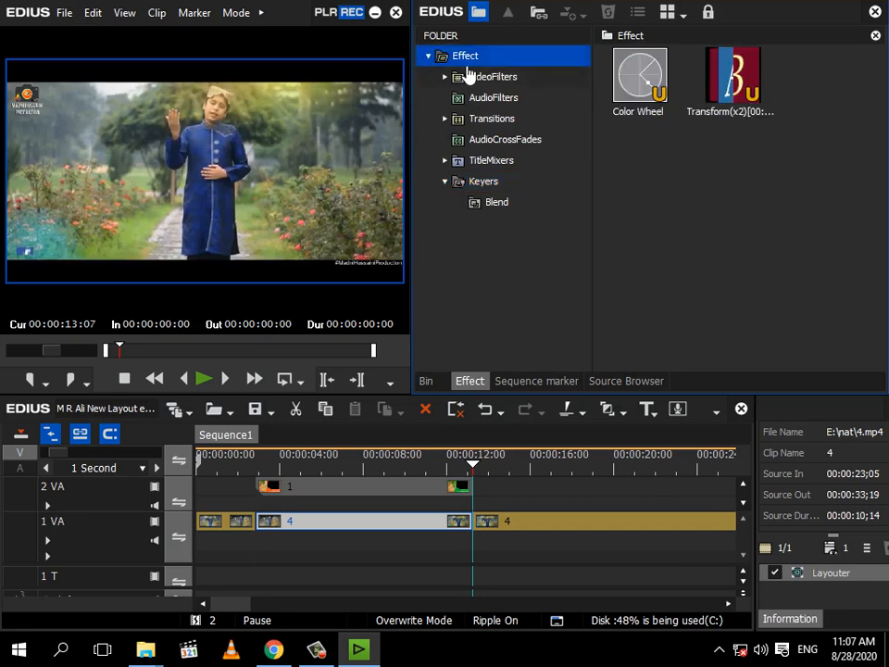
pyautogui.rightClick(475, 61)
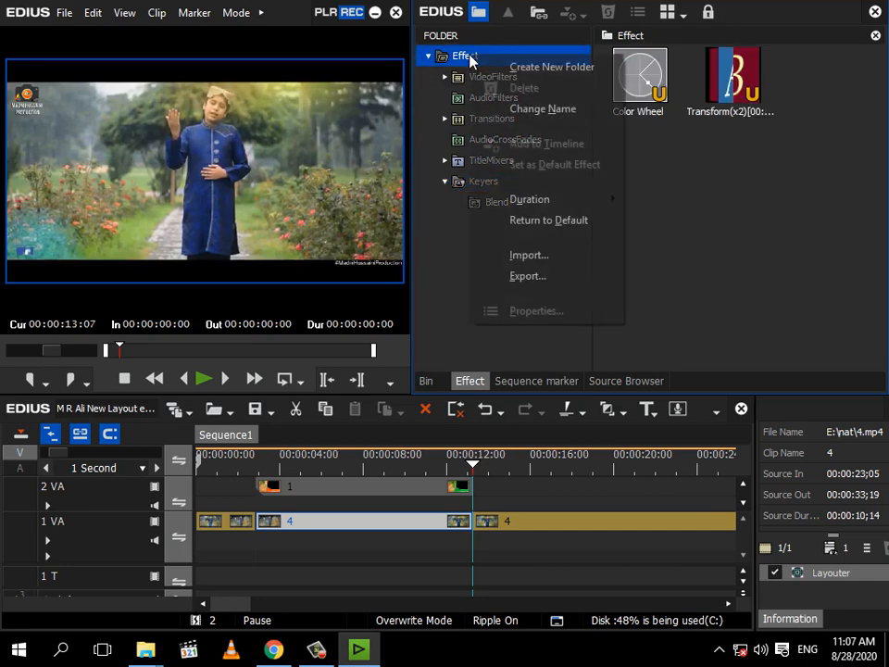
pyautogui.click(533, 255)
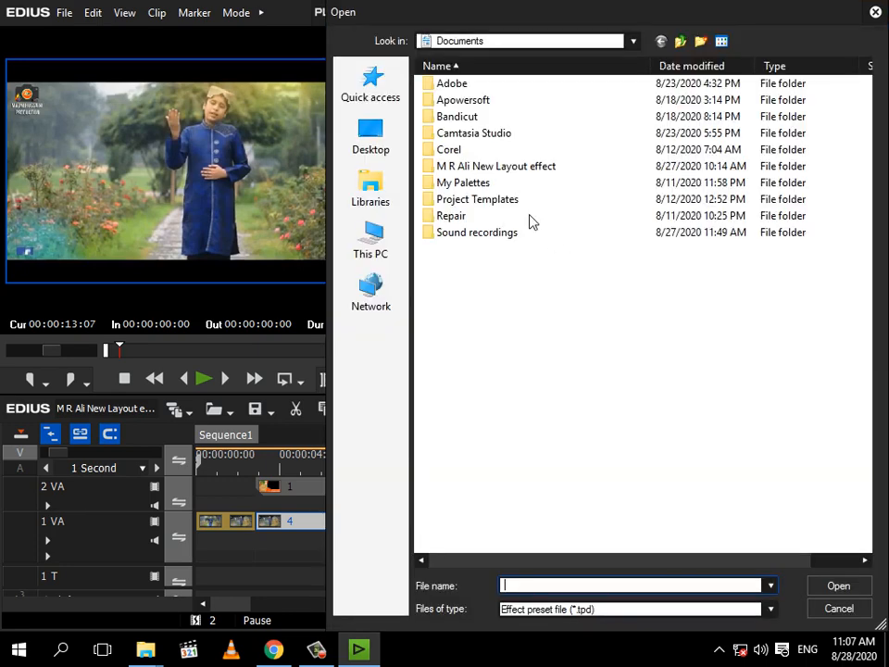
pyautogui.click(384, 142)
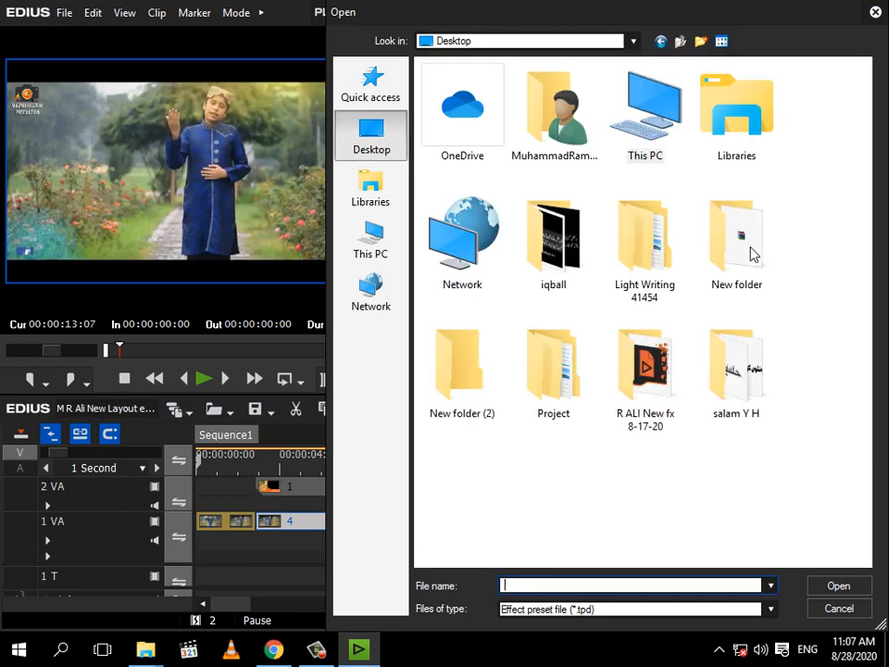
pyautogui.doubleClick(741, 241)
pyautogui.doubleClick(482, 166)
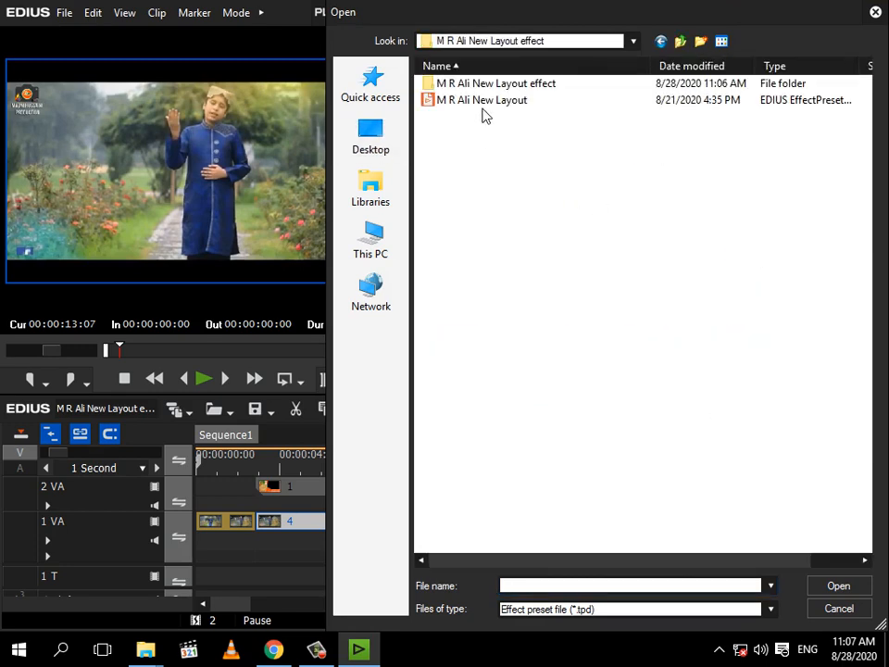
pyautogui.click(534, 102)
pyautogui.click(838, 592)
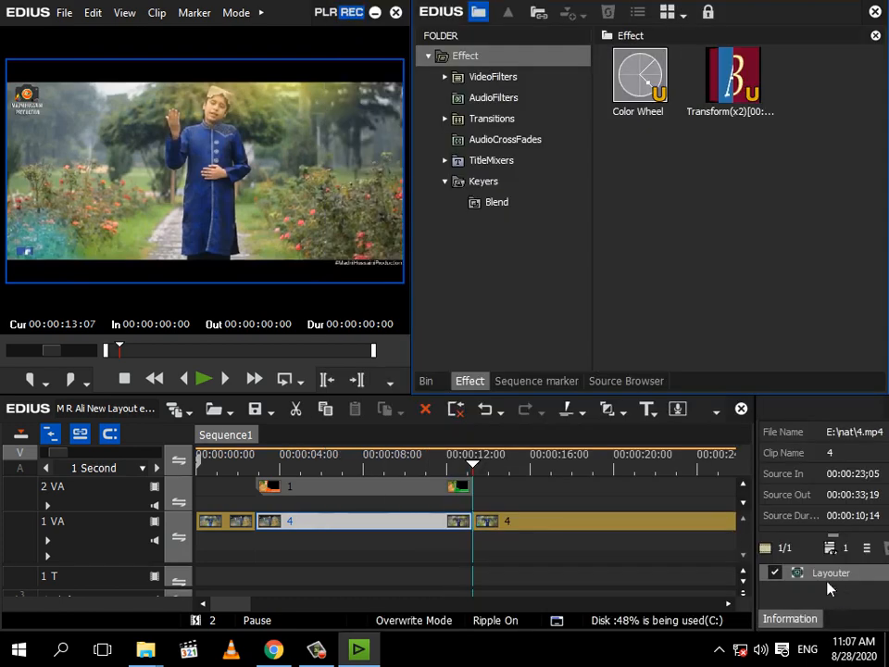
# Apply preset 1 from the imported M R Ali lyout effect folder to the part of clip 4 beneath layout sequence 1
pyautogui.doubleClick(476, 226)
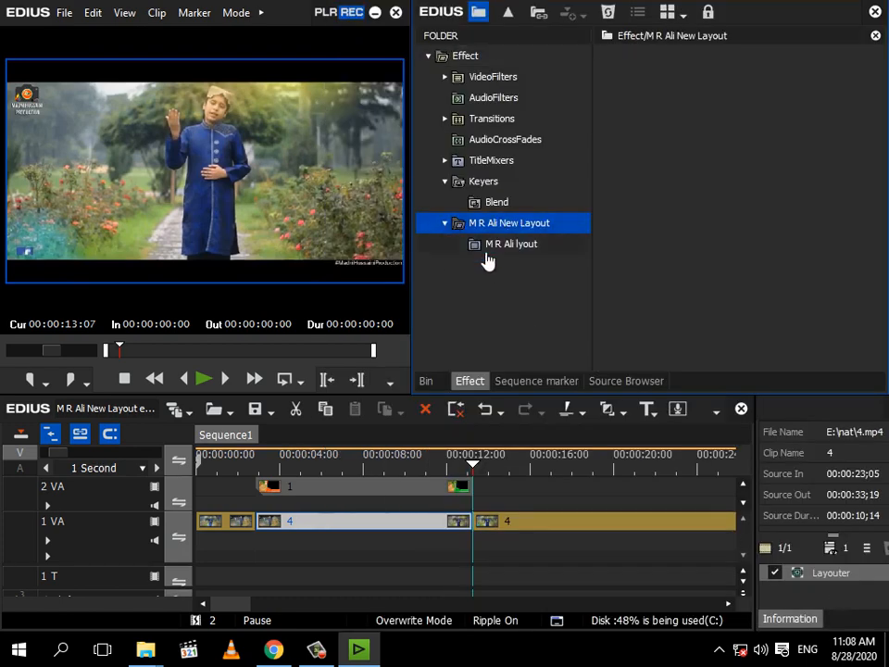
pyautogui.click(492, 246)
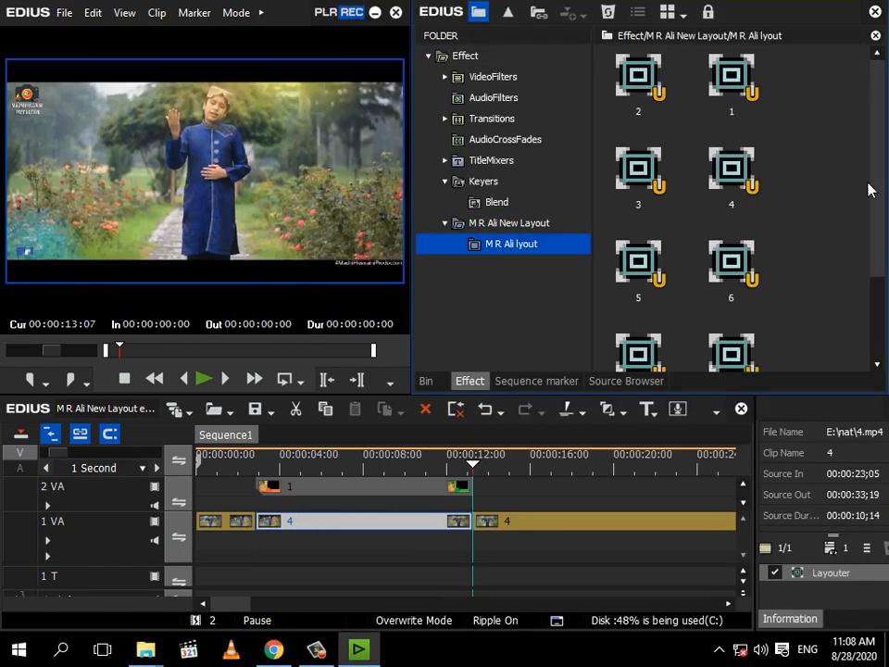
pyautogui.click(646, 315)
pyautogui.click(271, 488)
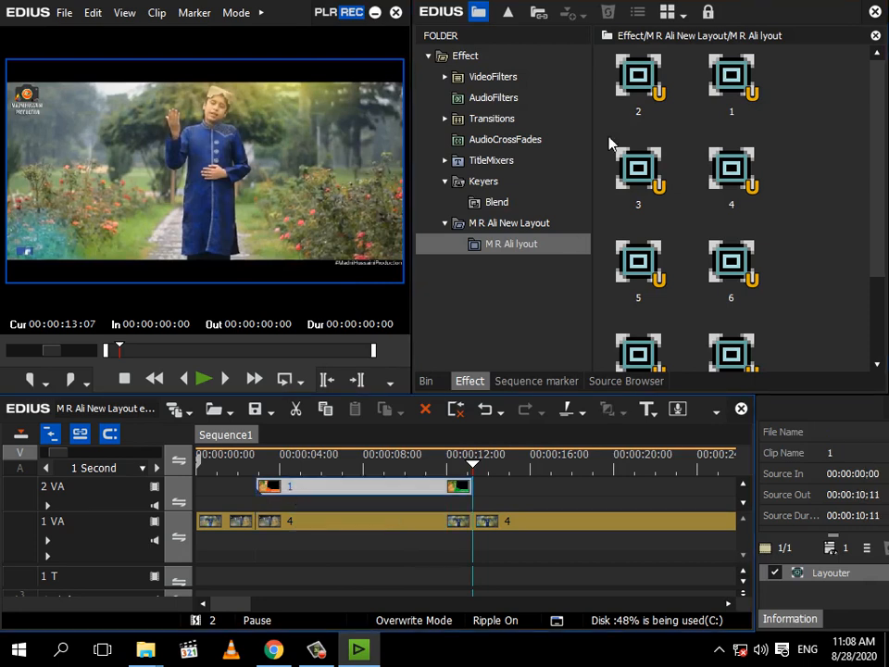
pyautogui.moveTo(727, 96); pyautogui.dragTo(364, 525)
# Play the layout 1 section in full screen from 00:00:02:21, then stop playback
pyautogui.click(340, 466)
pyautogui.moveTo(340, 467); pyautogui.dragTo(256, 468)
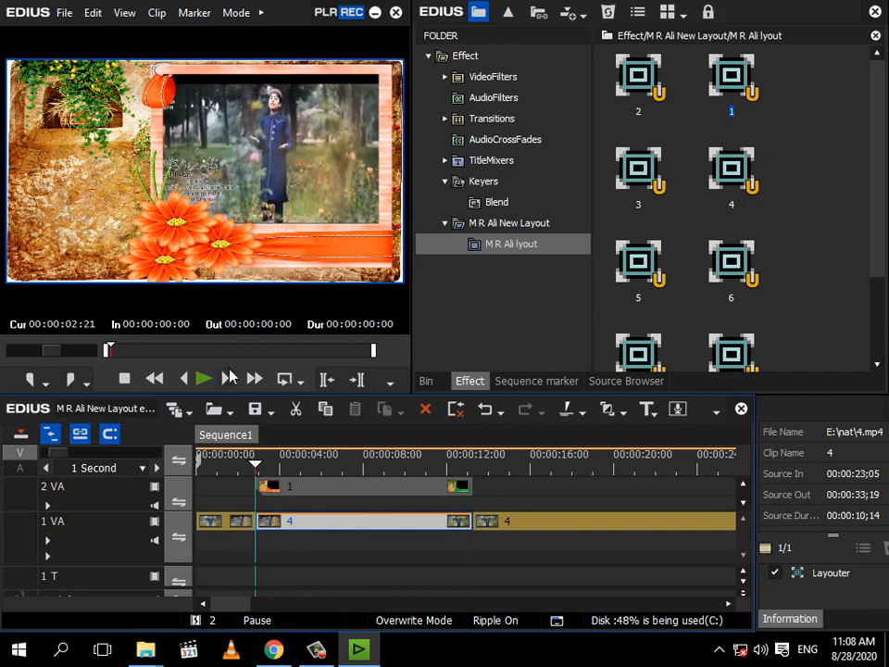
pyautogui.press('space')
pyautogui.hotkey('ctrl', 'F11')
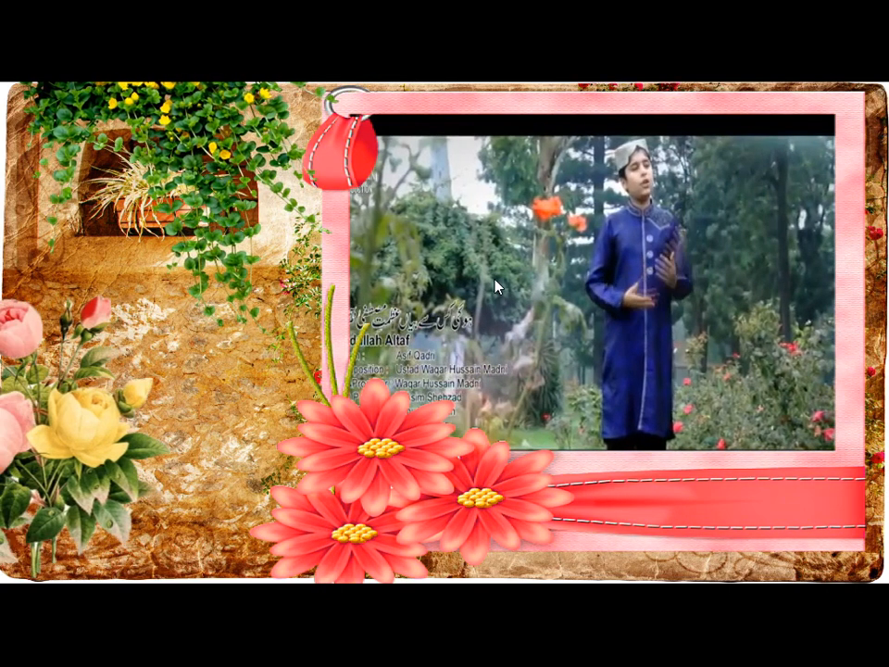
pyautogui.press('Escape')
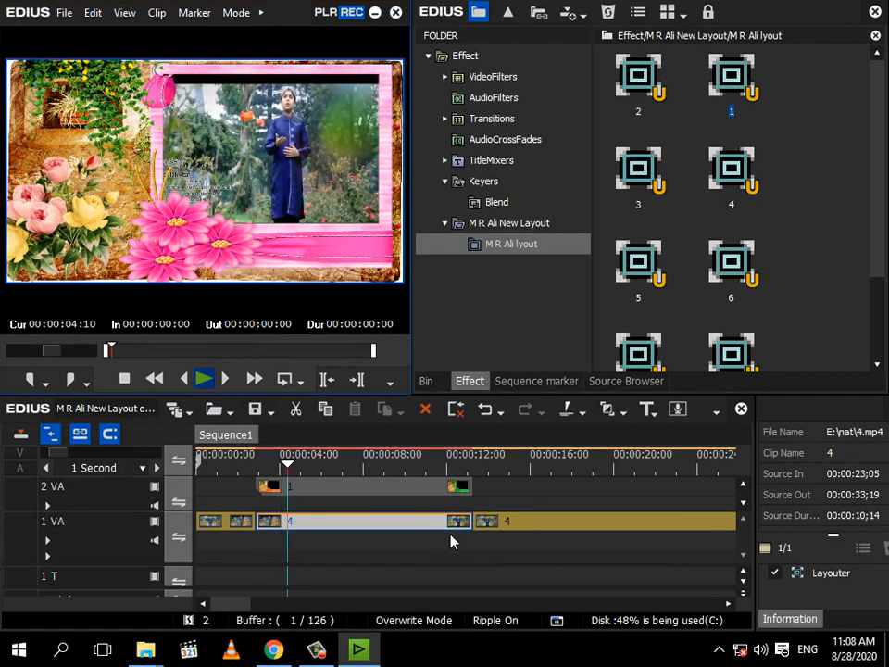
pyautogui.press('space')
# Place layout sequence 8 from the bin on track 2 VA at 00:00:17:02
pyautogui.click(553, 467)
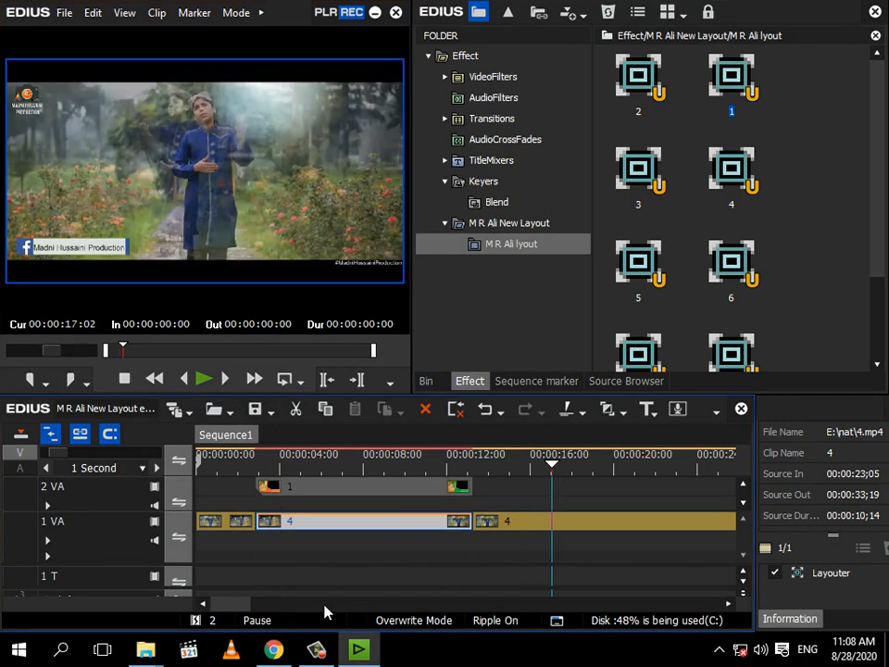
pyautogui.hscroll(4, 277, 603)
pyautogui.click(426, 381)
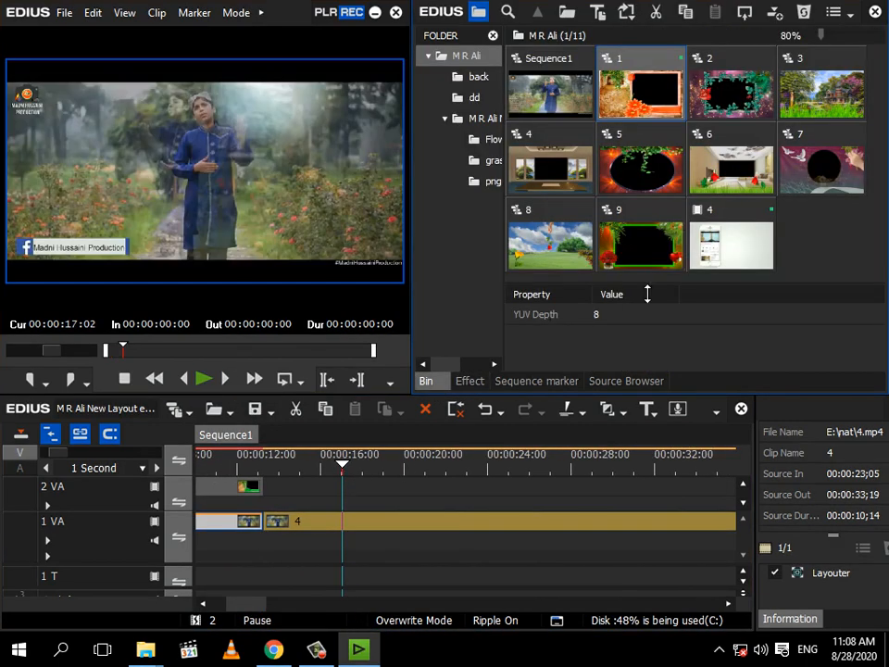
pyautogui.click(803, 252)
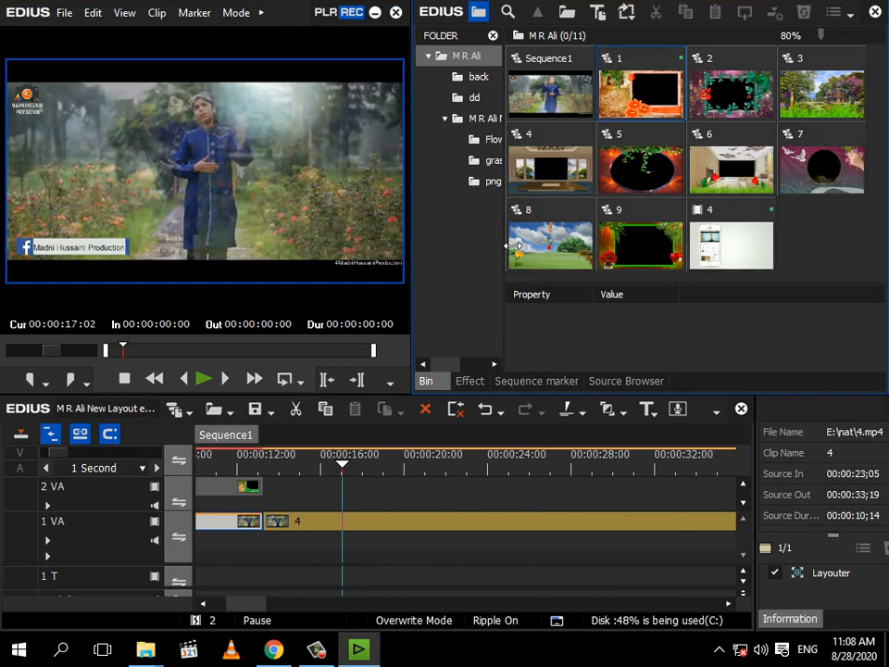
pyautogui.click(549, 251)
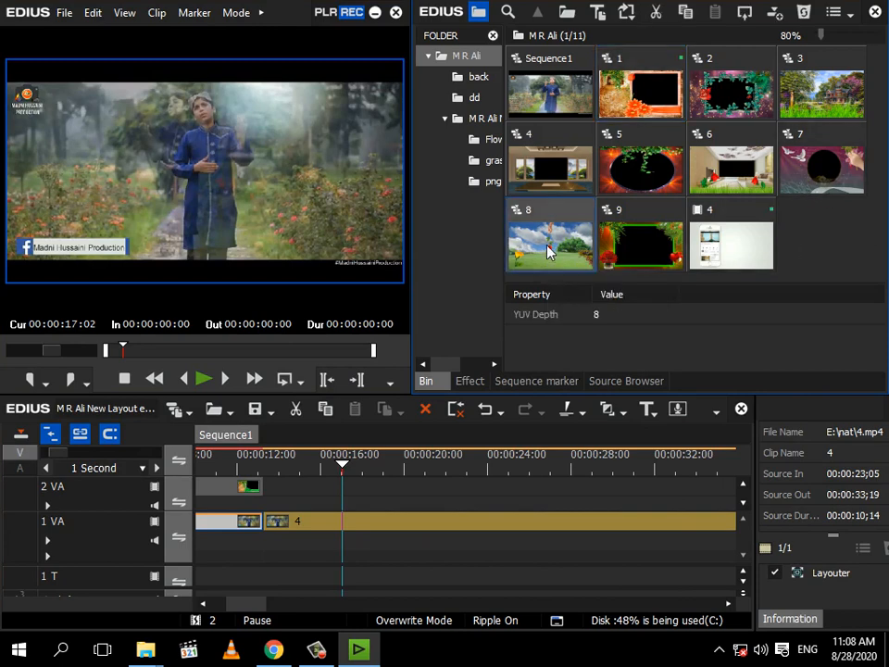
pyautogui.moveTo(549, 251); pyautogui.dragTo(352, 509)
# Split clip 4 on track 1 VA at both ends of layout sequence 8, at 00:00:17:02 and 00:00:27:04
pyautogui.click(355, 525)
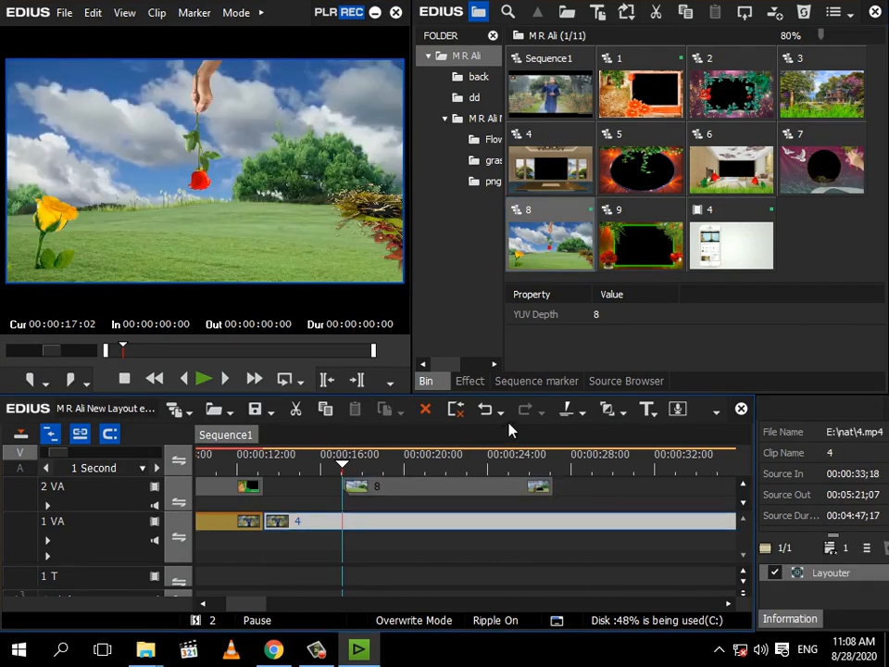
pyautogui.click(564, 414)
pyautogui.click(552, 472)
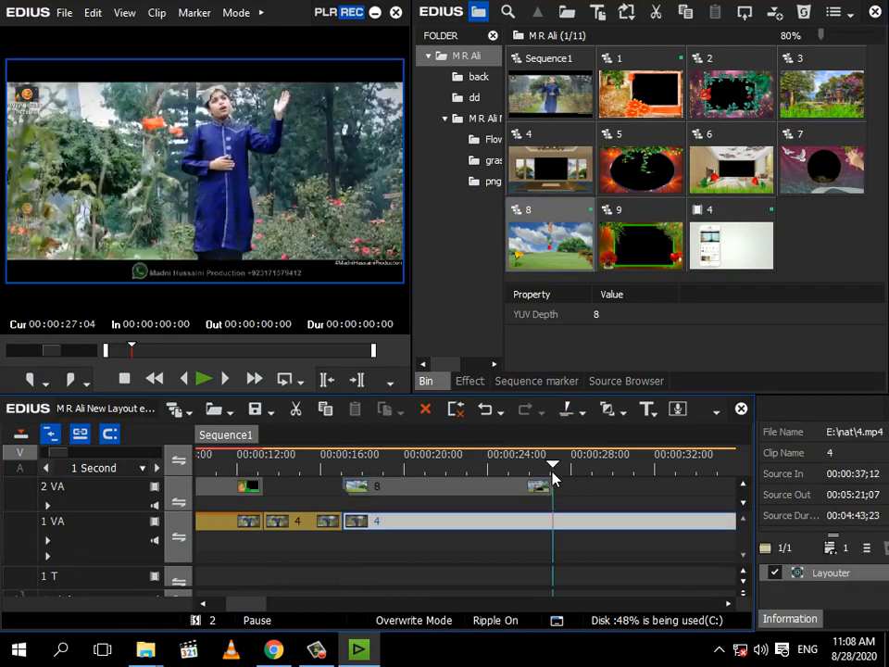
pyautogui.click(567, 410)
# Apply layout preset 8 to the part of clip 4 beneath layout sequence 8
pyautogui.click(450, 453)
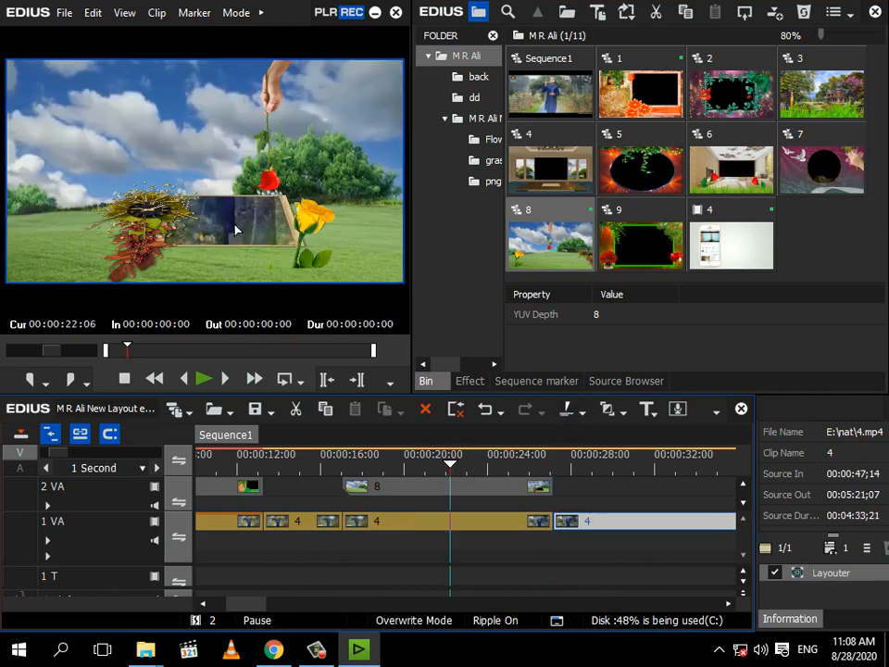
pyautogui.click(470, 380)
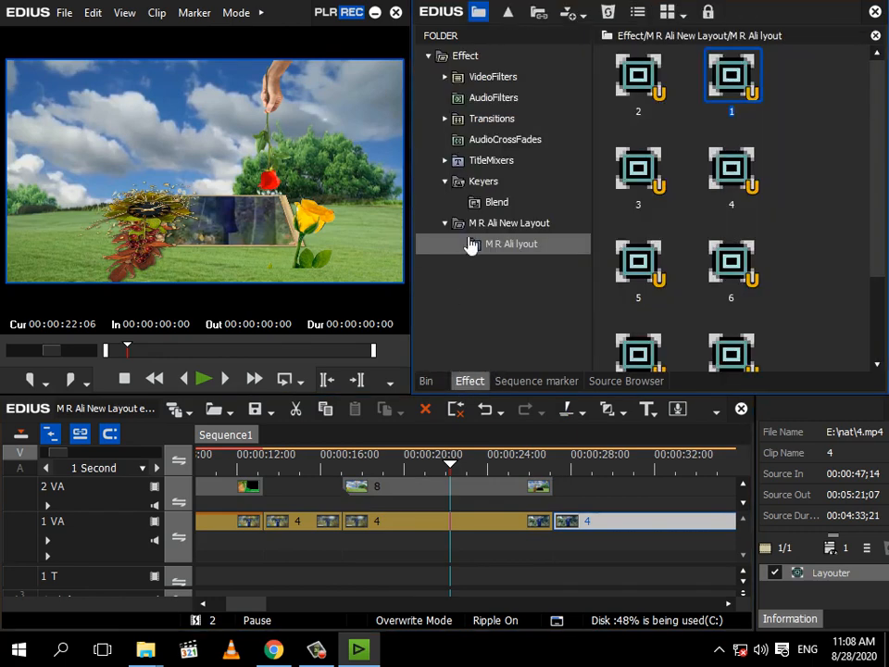
pyautogui.moveTo(875, 178); pyautogui.dragTo(863, 267)
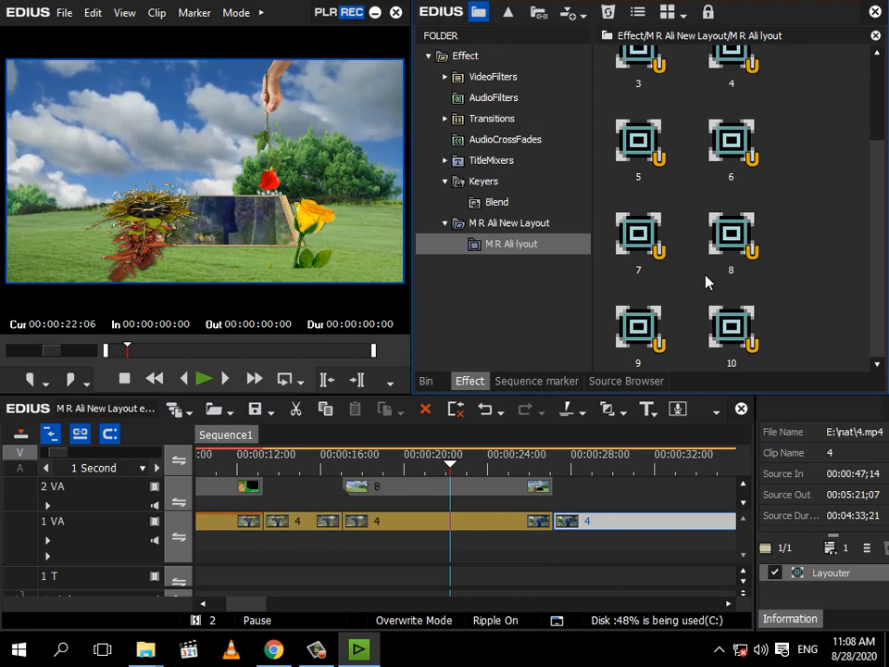
pyautogui.moveTo(723, 237)
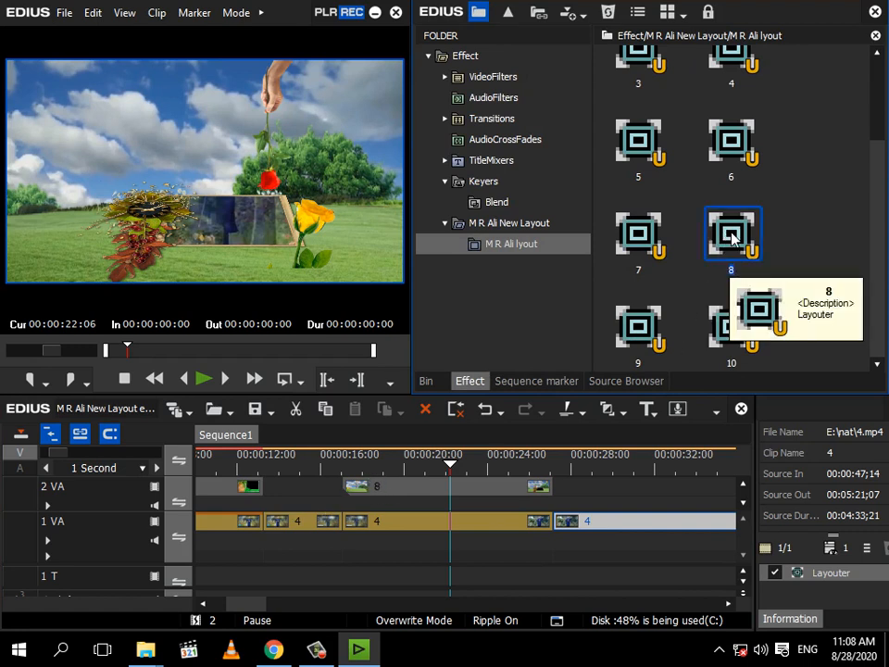
pyautogui.moveTo(731, 237); pyautogui.dragTo(440, 528)
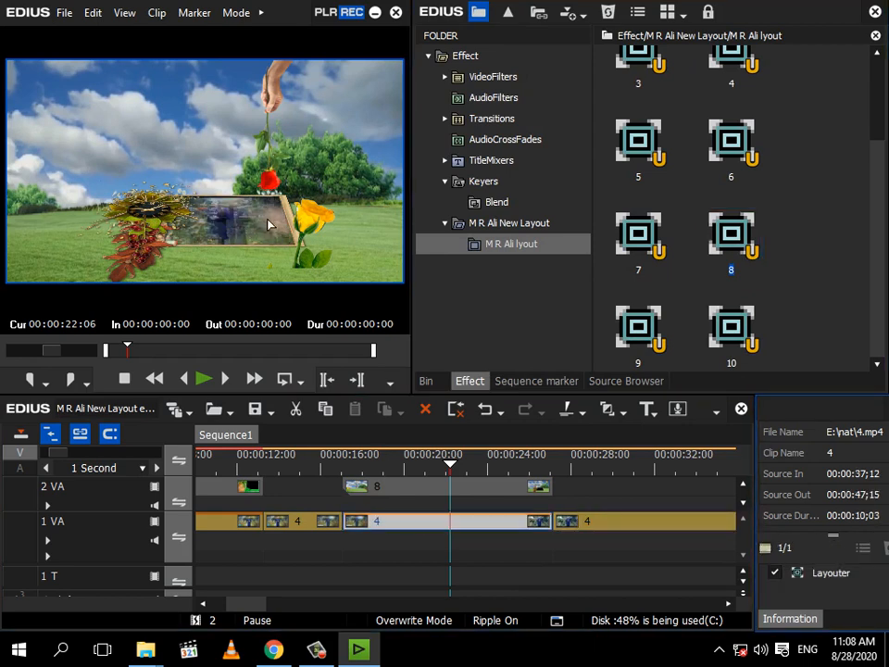
# Play the layout 8 section in full screen from 00:00:19:23
pyautogui.moveTo(445, 466); pyautogui.dragTo(407, 469)
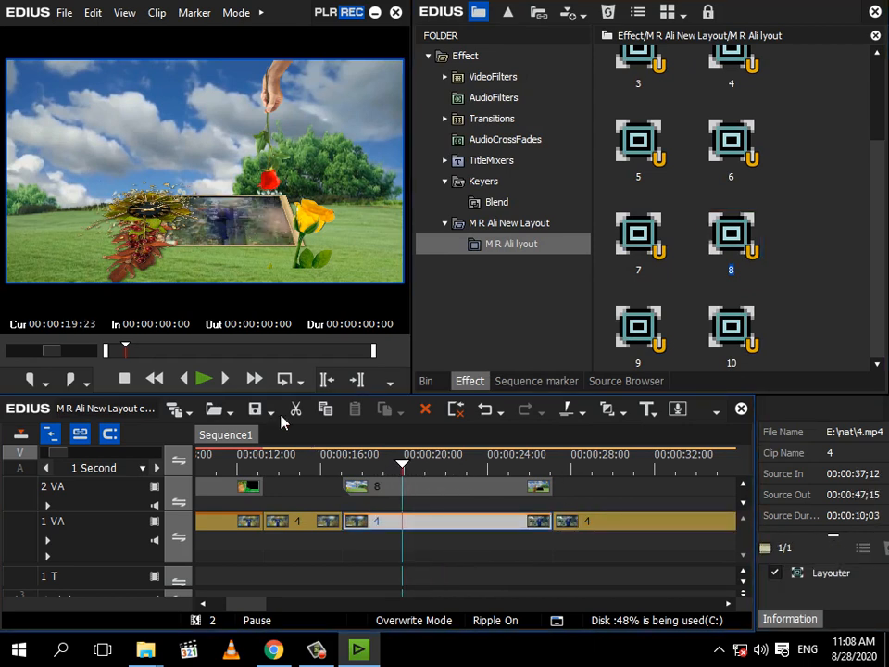
pyautogui.press('space')
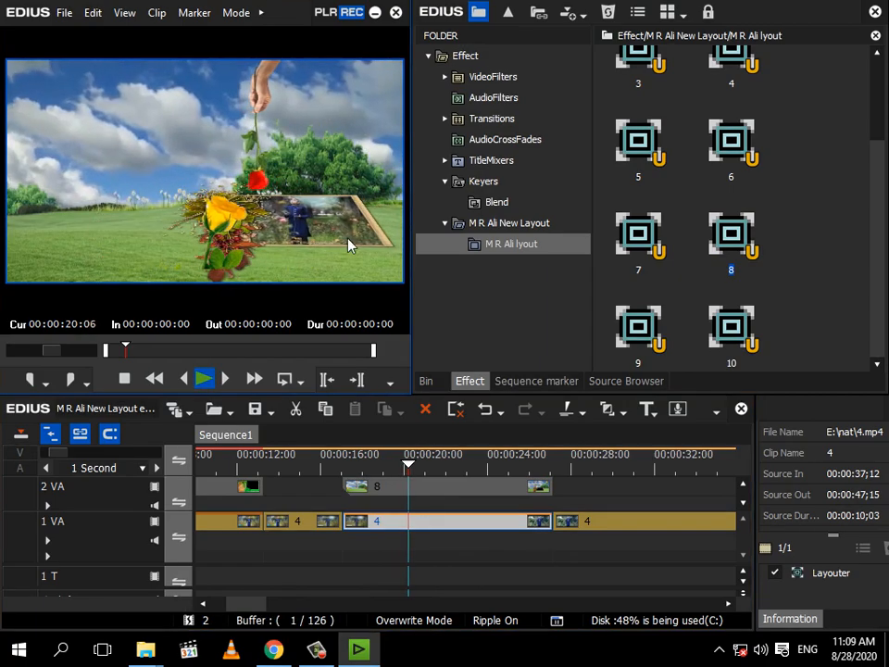
pyautogui.hotkey('ctrl', 'F11')
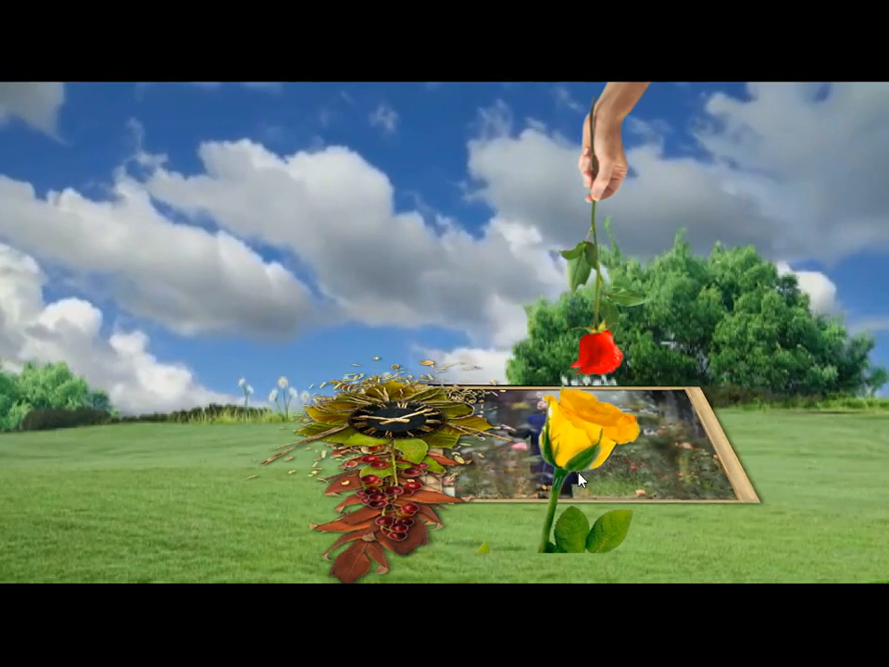
pyautogui.press('Escape')
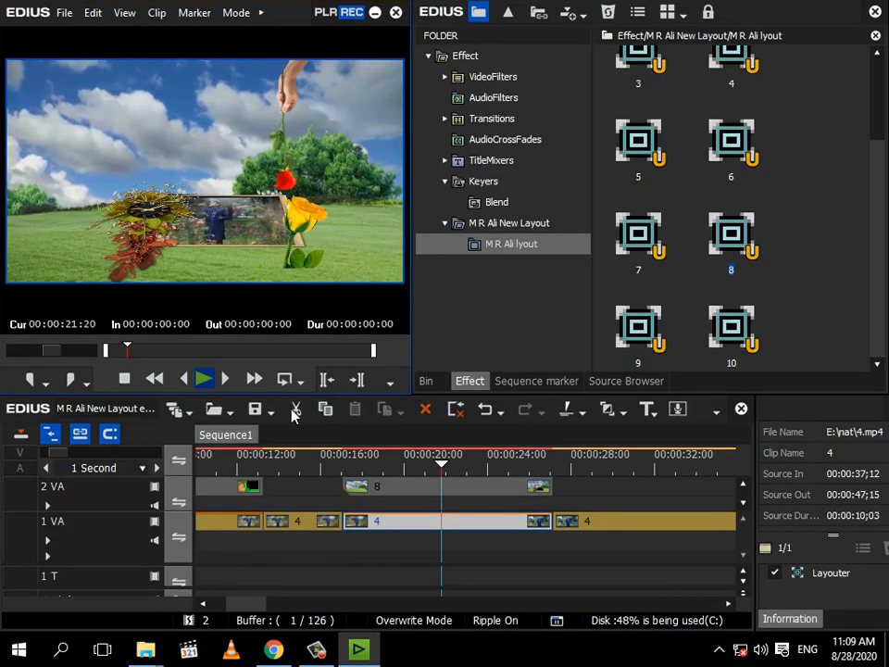
# Place layout sequence 3 from the bin on track 2 VA at 00:00:33:19
pyautogui.click(632, 458)
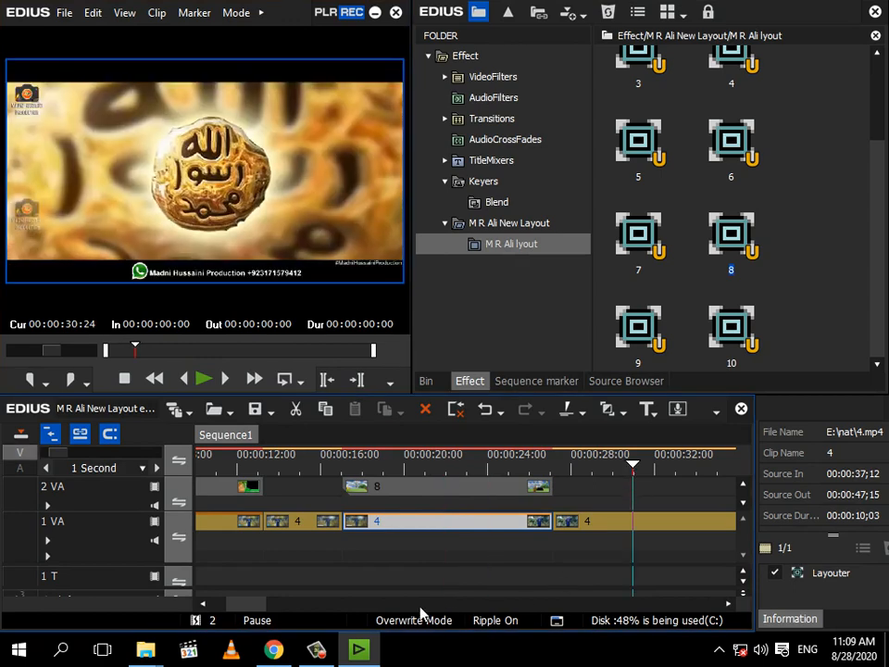
pyautogui.moveTo(247, 607); pyautogui.dragTo(268, 608)
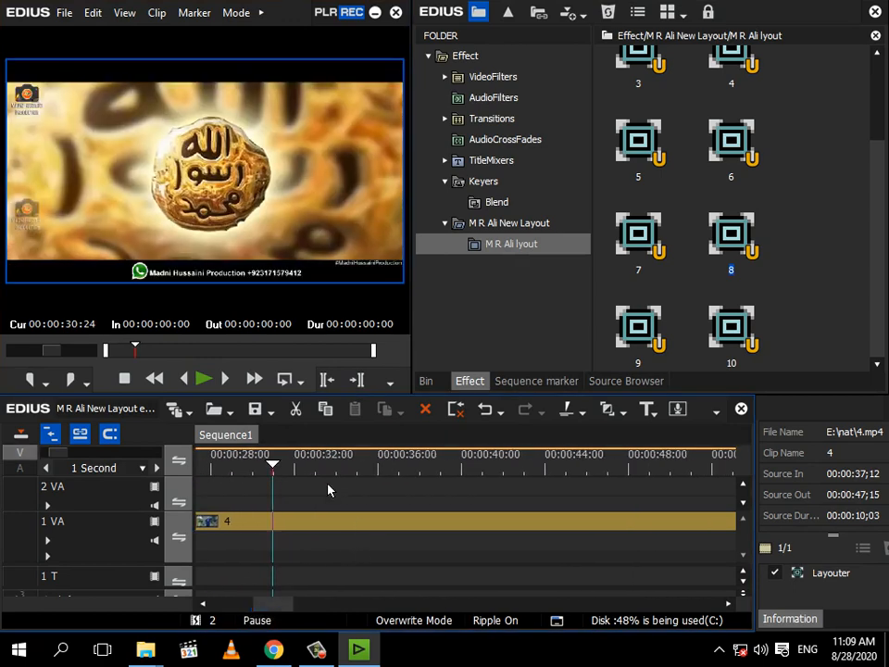
pyautogui.click(332, 470)
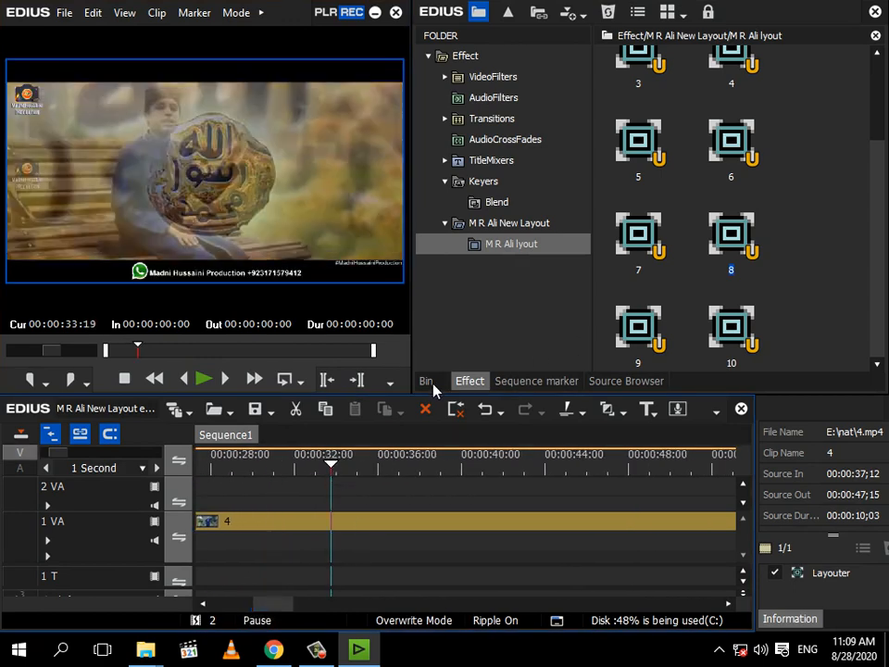
pyautogui.click(426, 381)
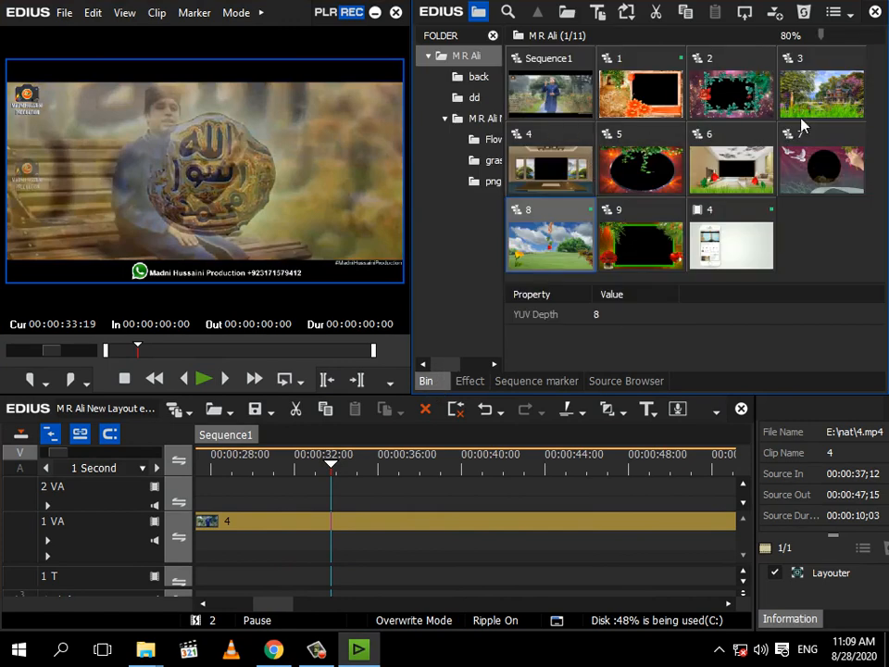
pyautogui.moveTo(802, 101)
pyautogui.mouseDown()
pyautogui.moveTo(653, 274)
pyautogui.moveTo(377, 501)
pyautogui.moveTo(342, 501)
pyautogui.mouseUp()
# Split clip 4 on track 1 VA at both ends of layout sequence 3, at 00:00:33:19 and 00:00:43:23
pyautogui.click(349, 528)
pyautogui.click(571, 409)
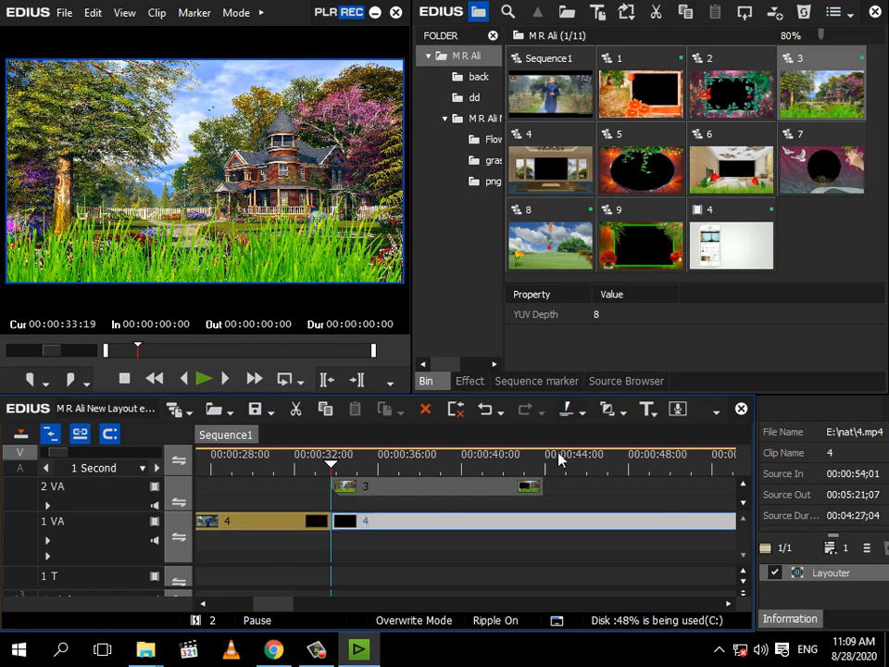
pyautogui.click(547, 469)
pyautogui.click(563, 409)
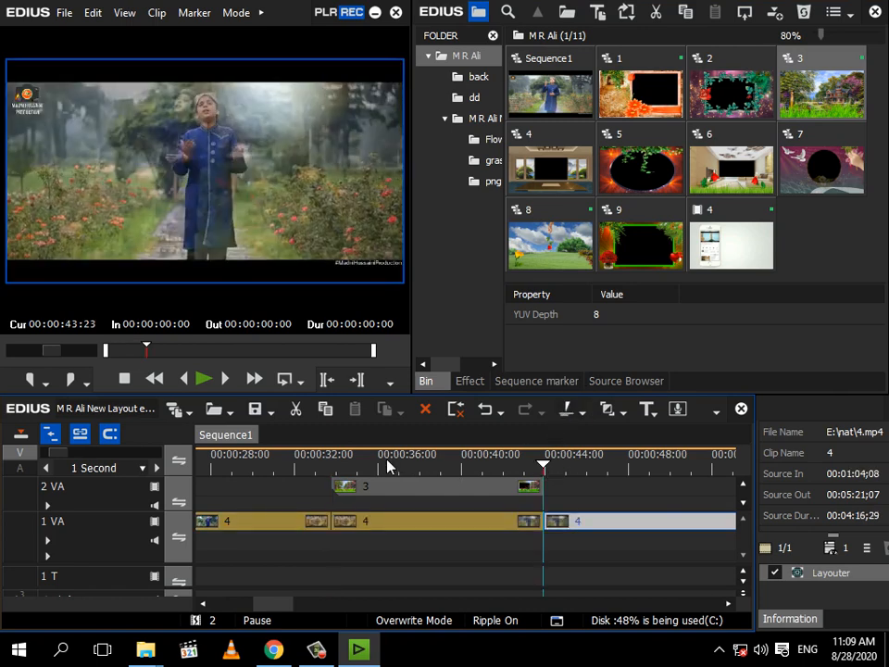
# Apply layout preset 3 to the part of clip 4 beneath layout sequence 3
pyautogui.click(385, 462)
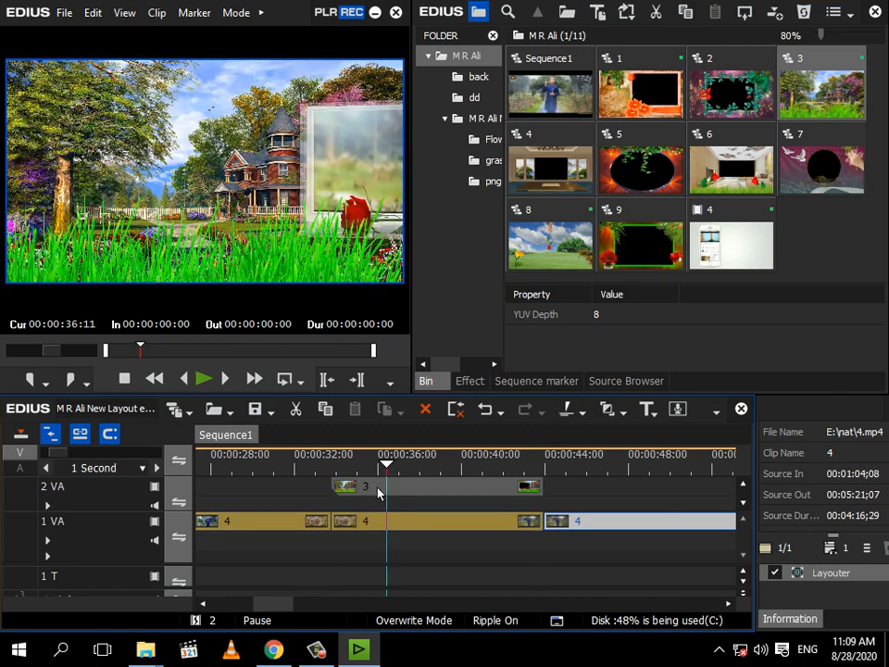
pyautogui.click(473, 381)
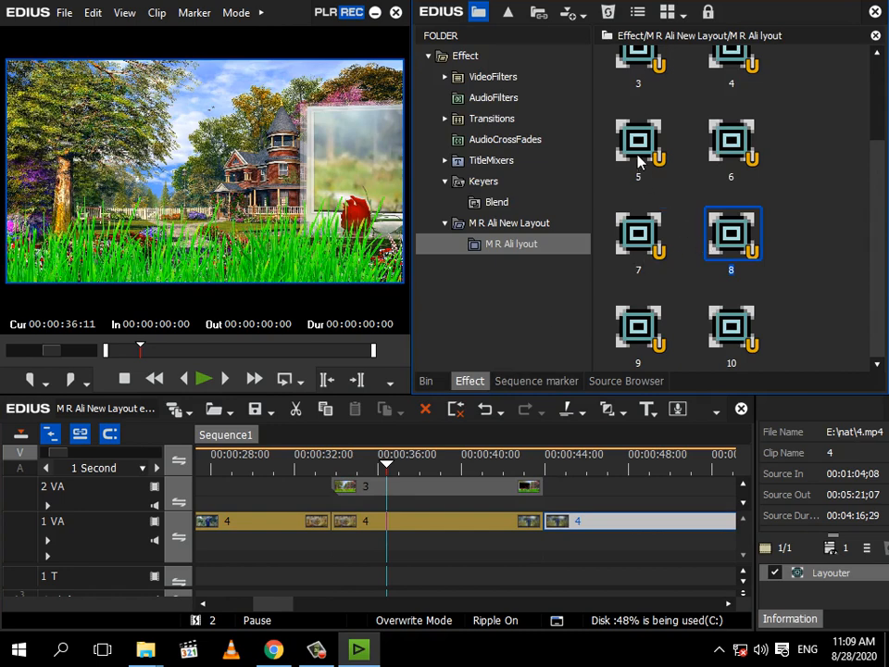
pyautogui.scroll(3, 611, 241)
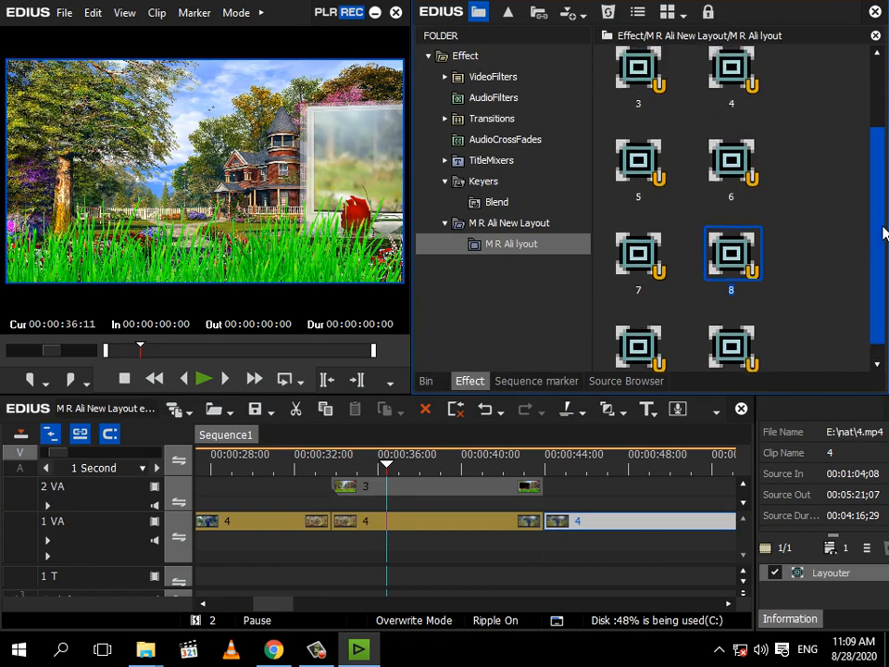
pyautogui.click(637, 174)
pyautogui.moveTo(636, 174); pyautogui.dragTo(491, 350)
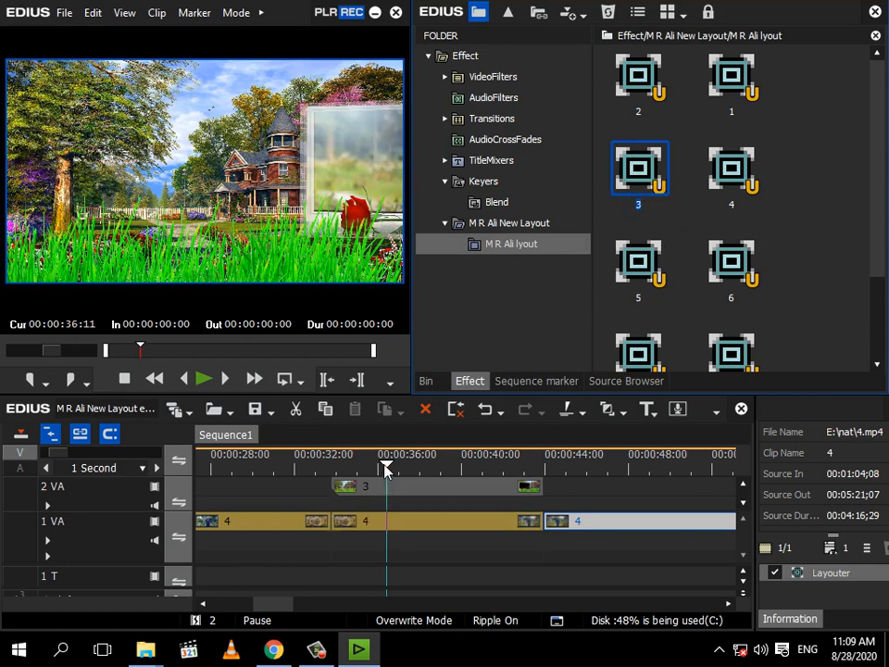
pyautogui.moveTo(387, 468); pyautogui.dragTo(458, 467)
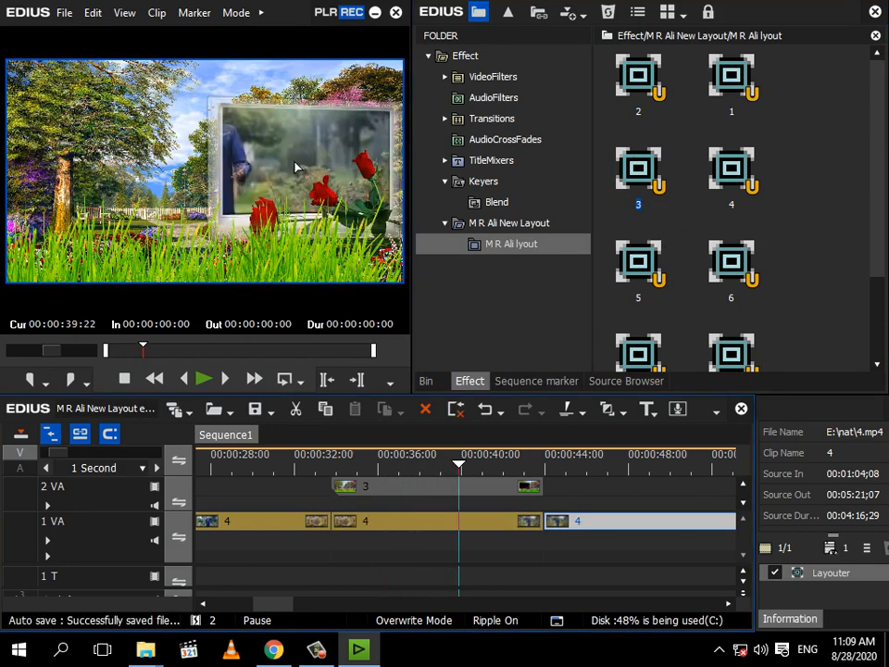
pyautogui.moveTo(637, 174); pyautogui.dragTo(442, 528)
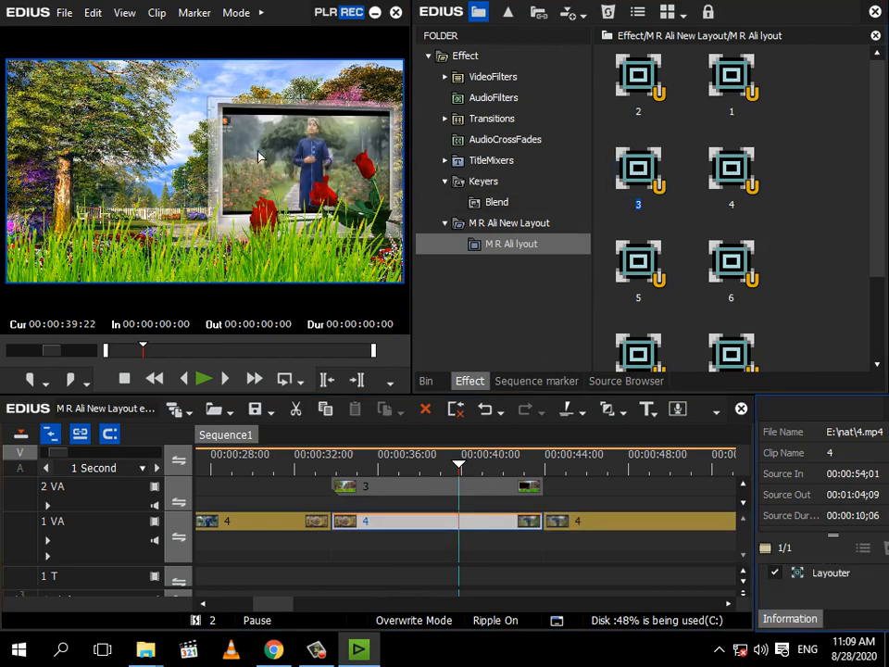
# Play the layout 3 section in full screen from near its start, return to the timeline and scrub past the section
pyautogui.moveTo(468, 468); pyautogui.dragTo(337, 469)
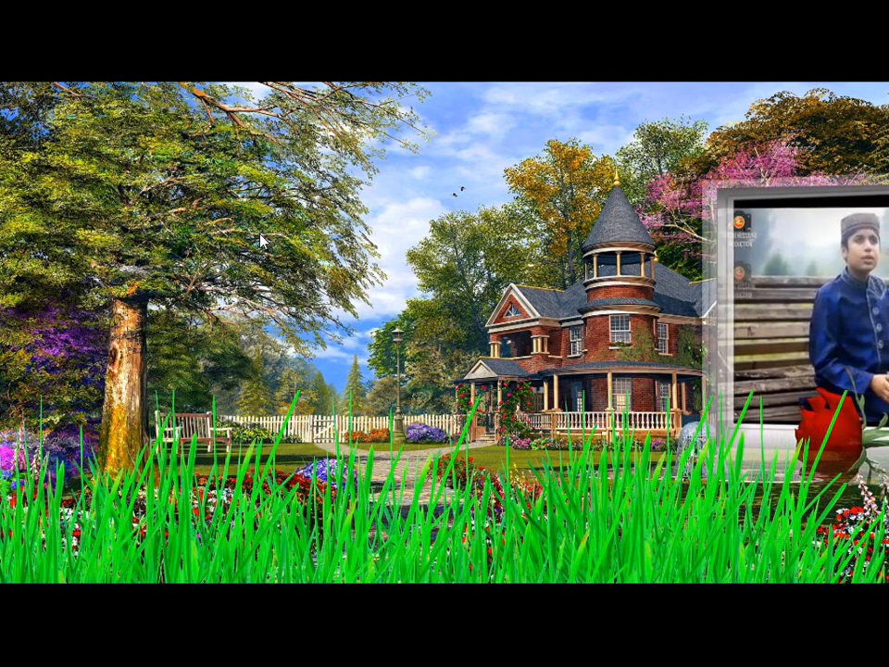
pyautogui.press('Escape')
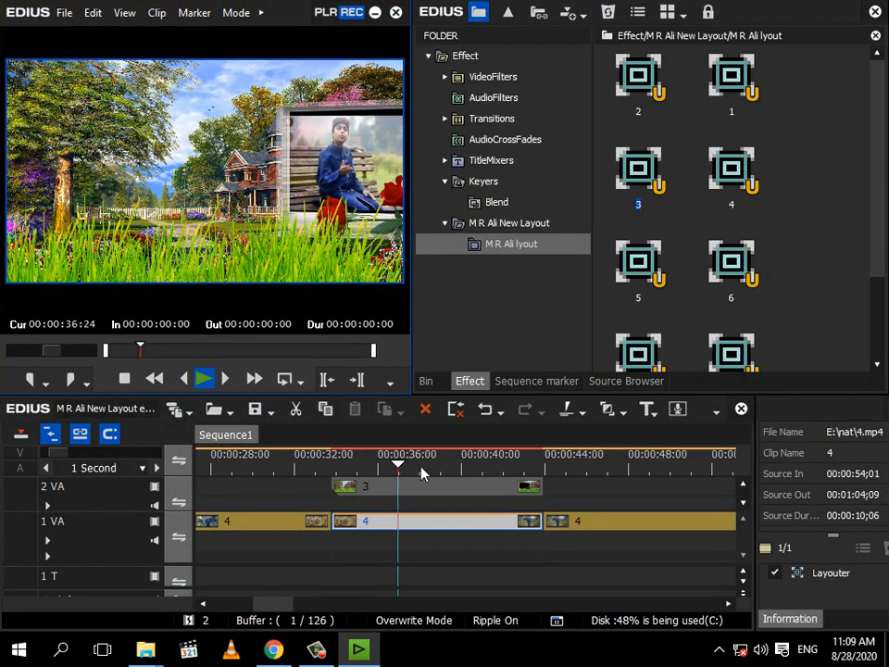
pyautogui.moveTo(446, 468); pyautogui.dragTo(610, 467)
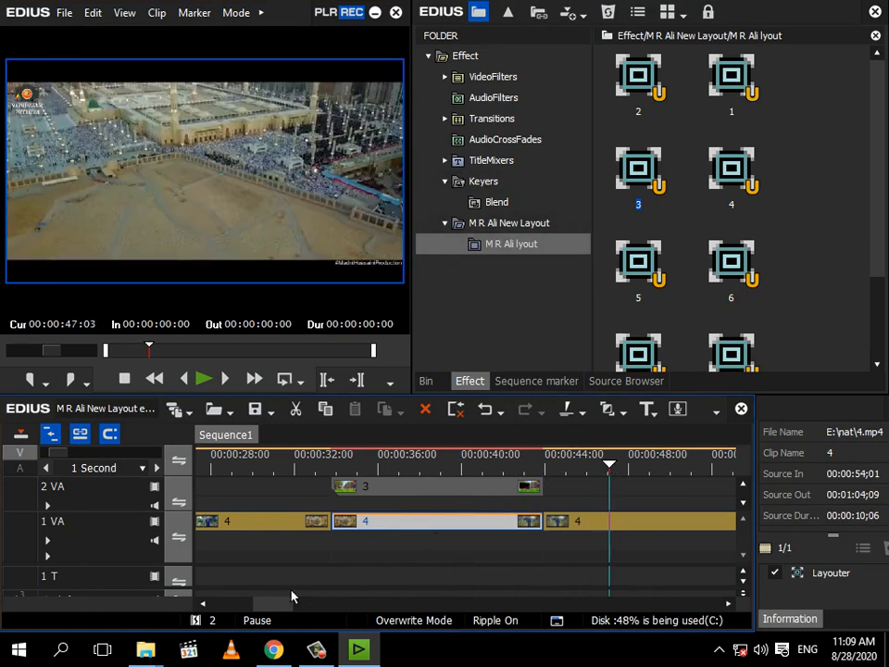
# Place layout sequence 5 from the bin on track 2 VA at 00:00:53:20
pyautogui.moveTo(282, 607); pyautogui.dragTo(316, 606)
pyautogui.click(284, 475)
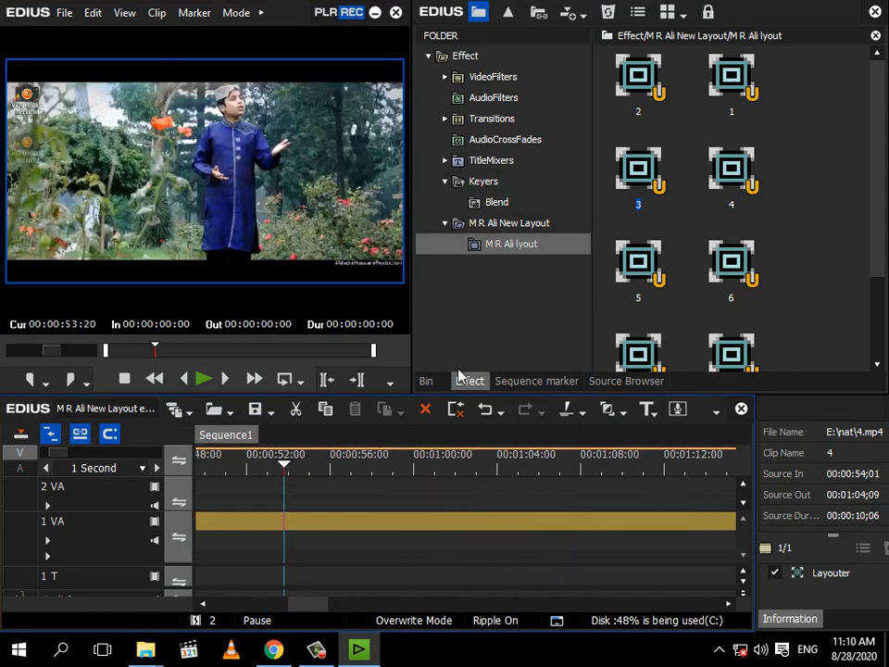
pyautogui.click(425, 381)
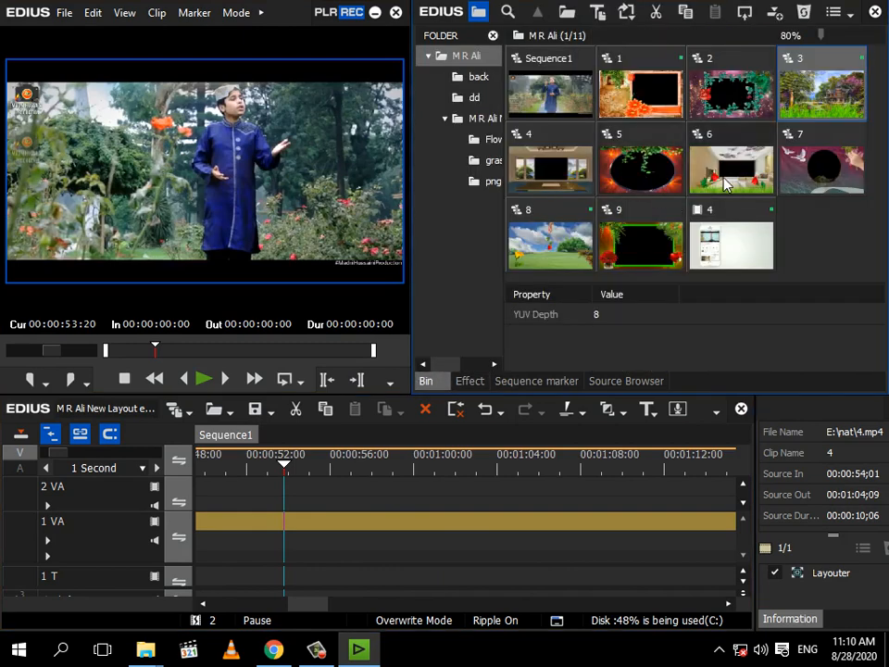
pyautogui.click(882, 248)
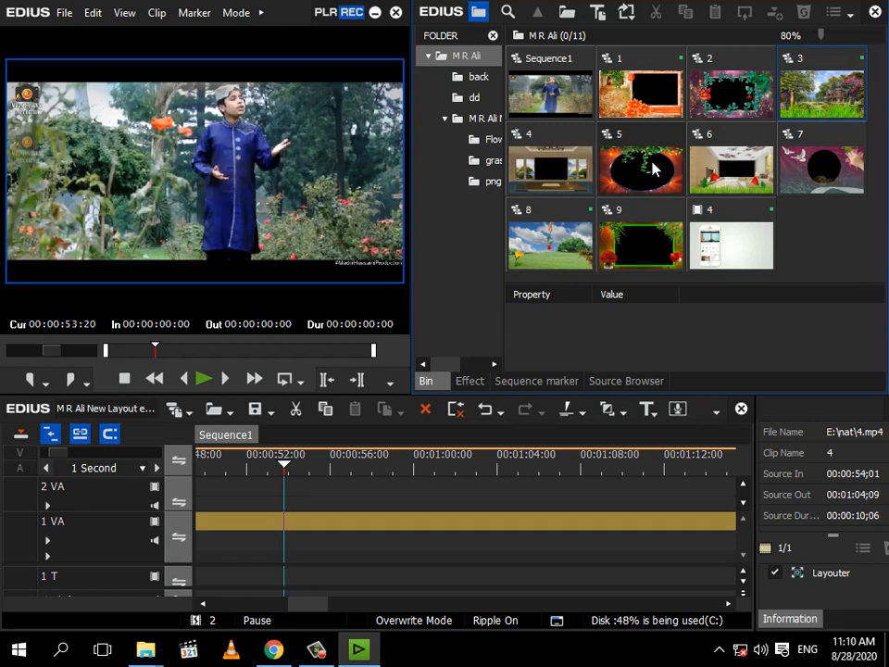
pyautogui.moveTo(652, 168)
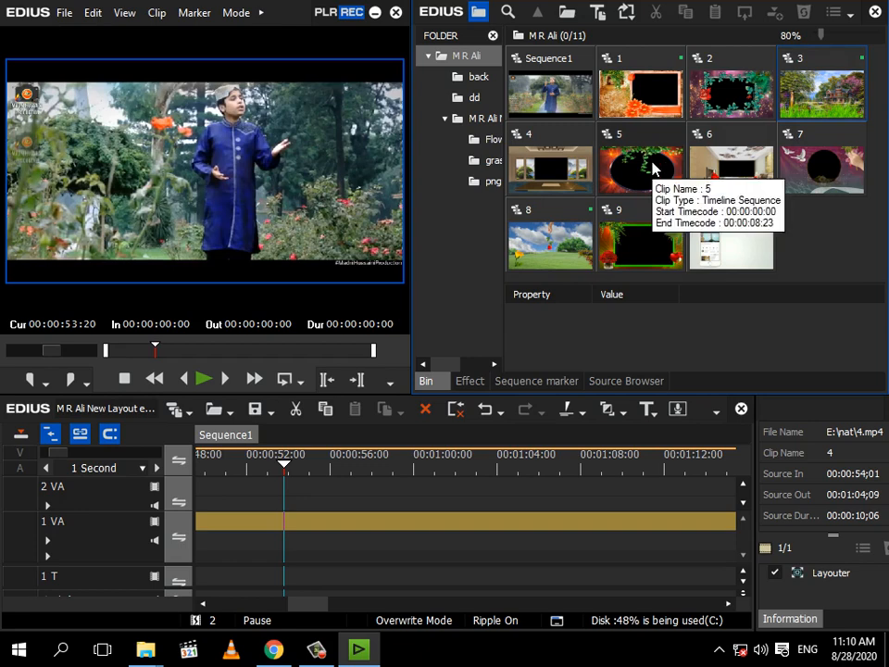
pyautogui.moveTo(652, 167); pyautogui.dragTo(292, 510)
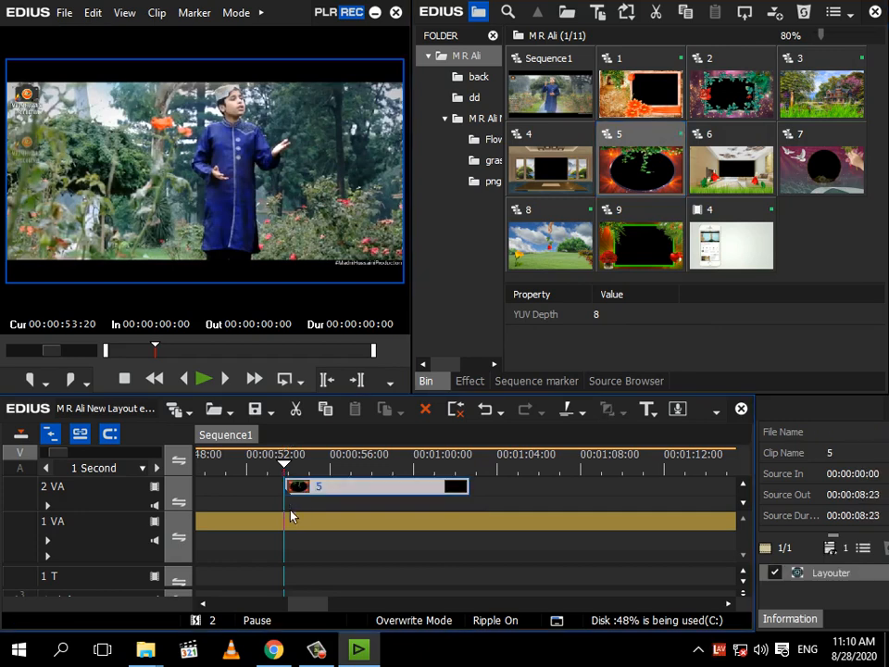
# Split clip 4 on track 1 VA at both ends of layout sequence 5, at 00:00:53:20 and 00:01:02:18
pyautogui.click(572, 414)
pyautogui.click(471, 472)
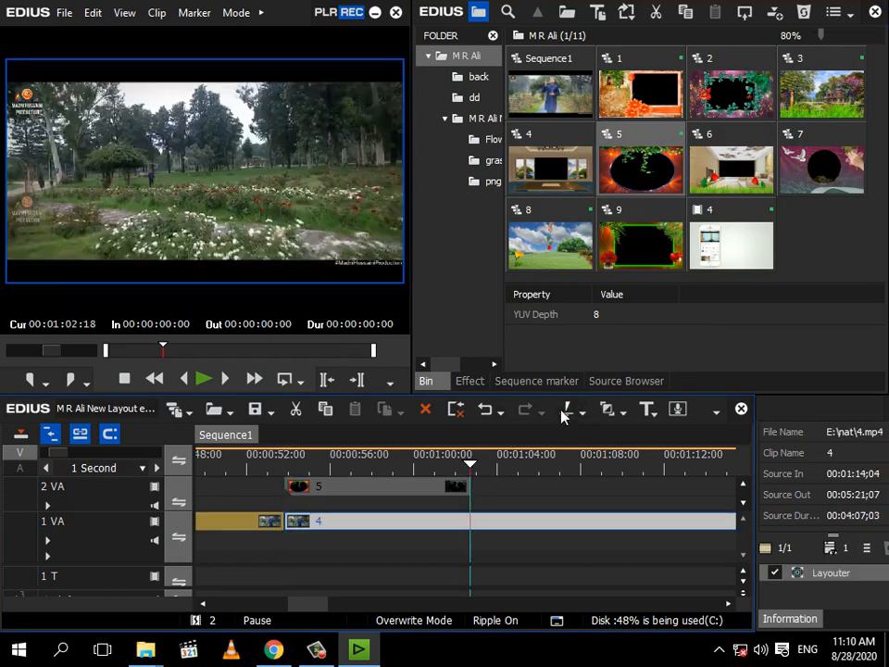
pyautogui.click(567, 410)
# Apply layout preset 5 to the part of clip 4 beneath layout sequence 5
pyautogui.click(374, 467)
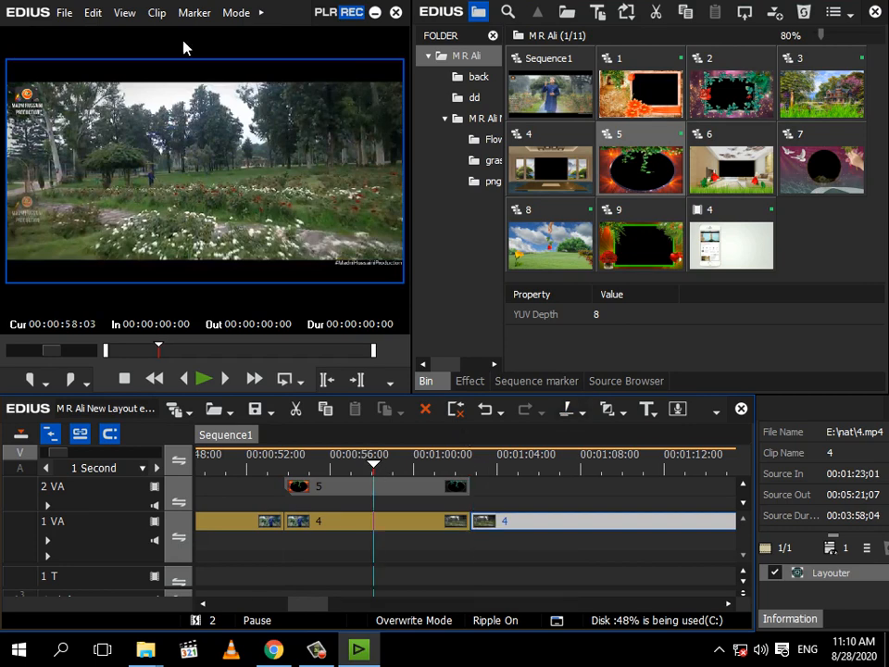
pyautogui.click(469, 381)
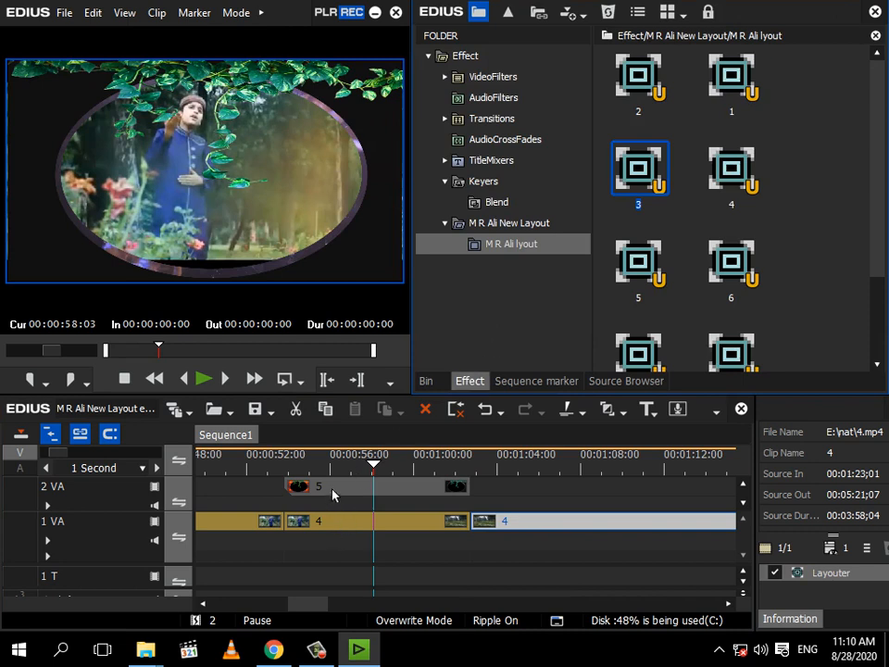
pyautogui.moveTo(663, 296); pyautogui.dragTo(387, 522)
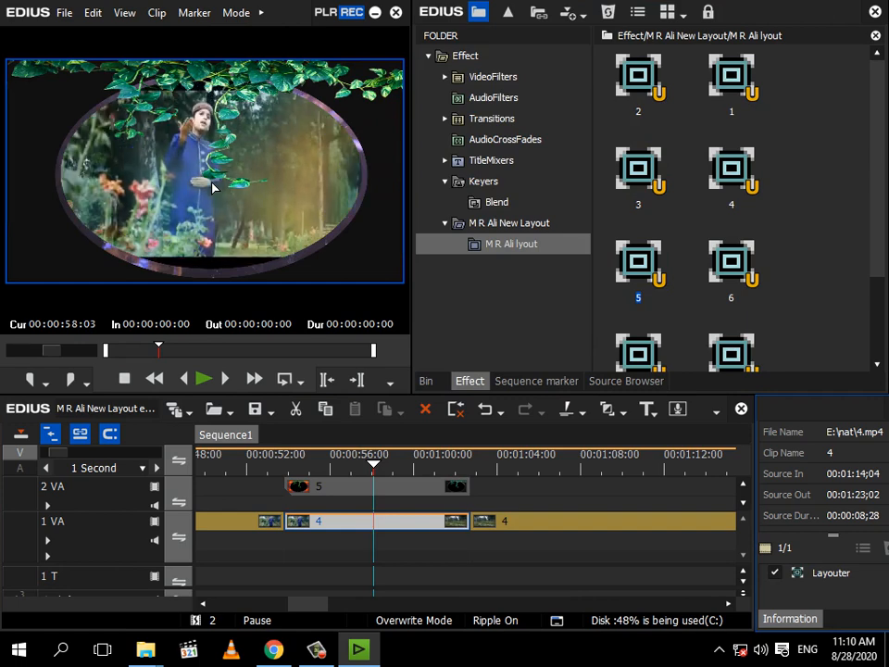
# Scrub through the rest of the layout 5 section to check how the video fits the oval frame
pyautogui.click(398, 458)
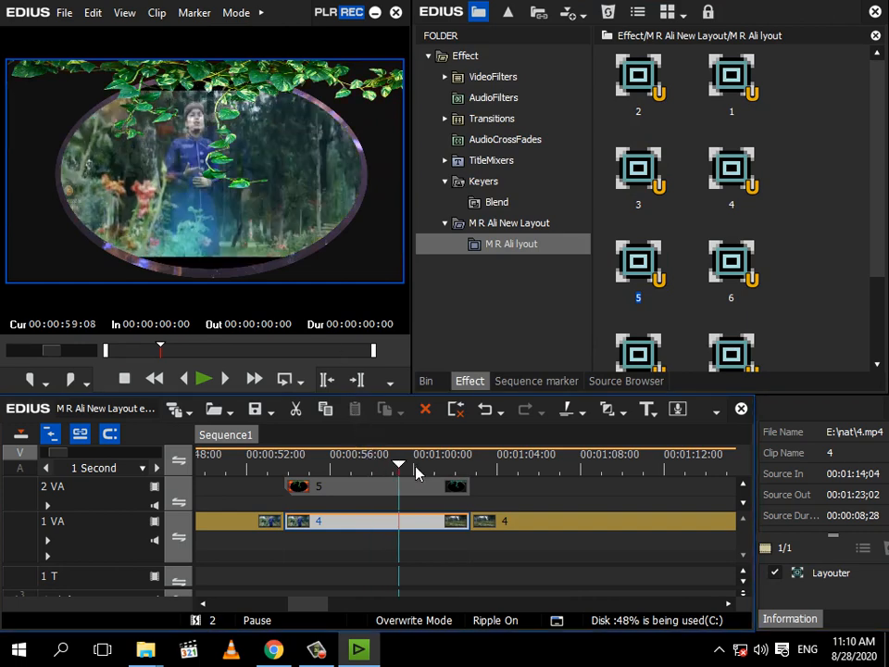
pyautogui.click(415, 468)
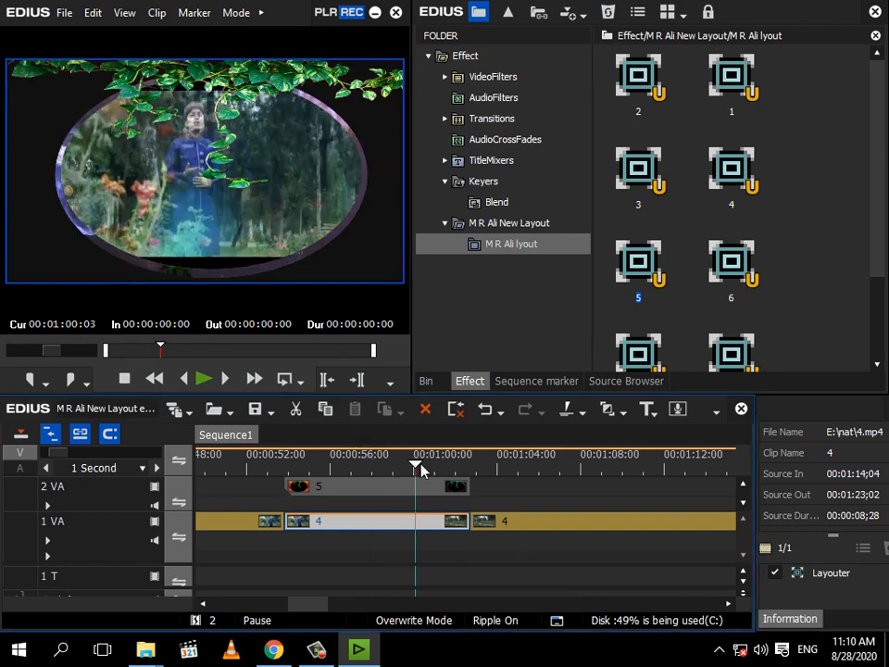
pyautogui.moveTo(417, 468); pyautogui.dragTo(547, 469)
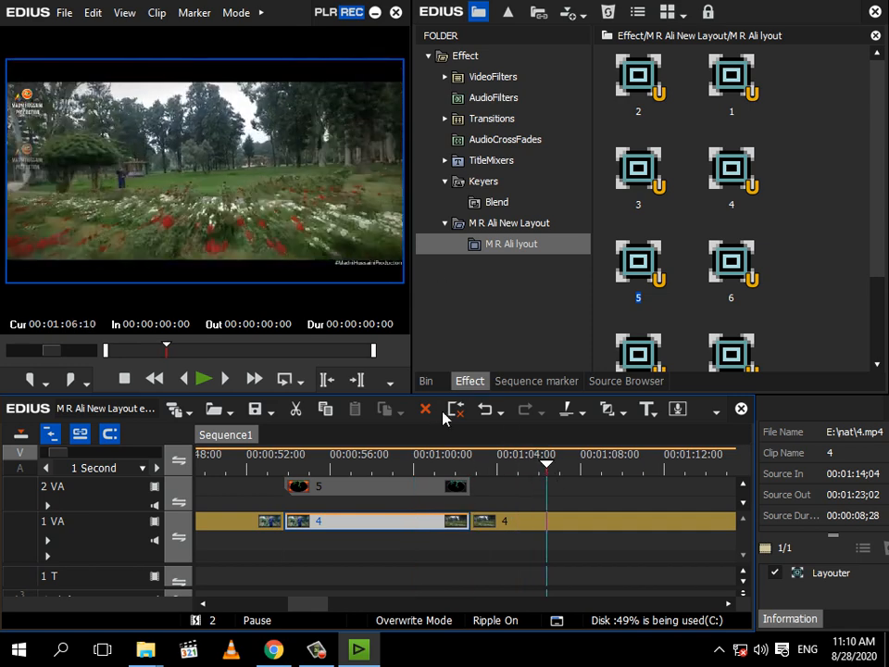
pyautogui.click(427, 382)
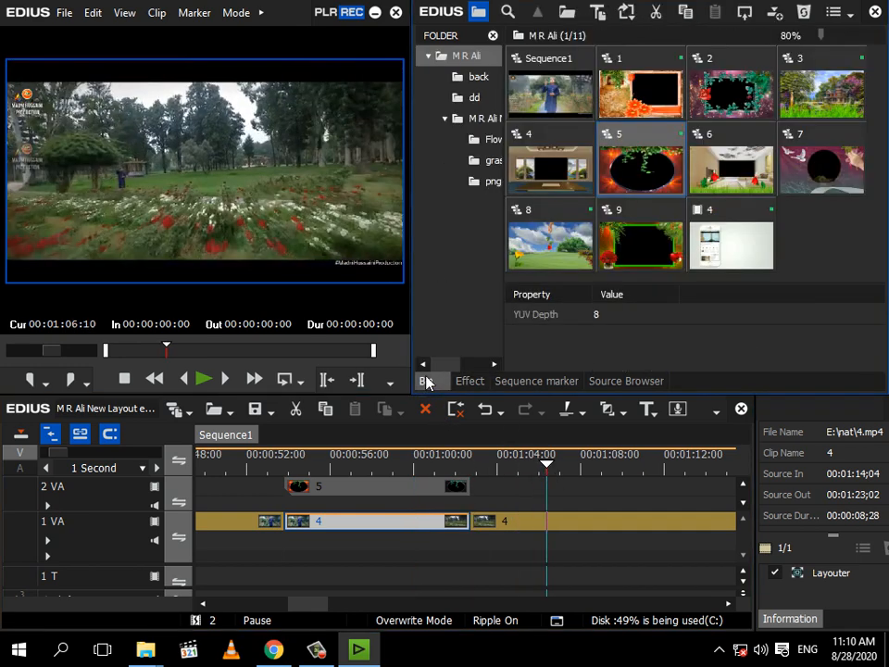
# In the Layouter of the clip beneath layout sequence 5, enlarge the vertical stretch to 331.40 % and accept it
pyautogui.click(372, 464)
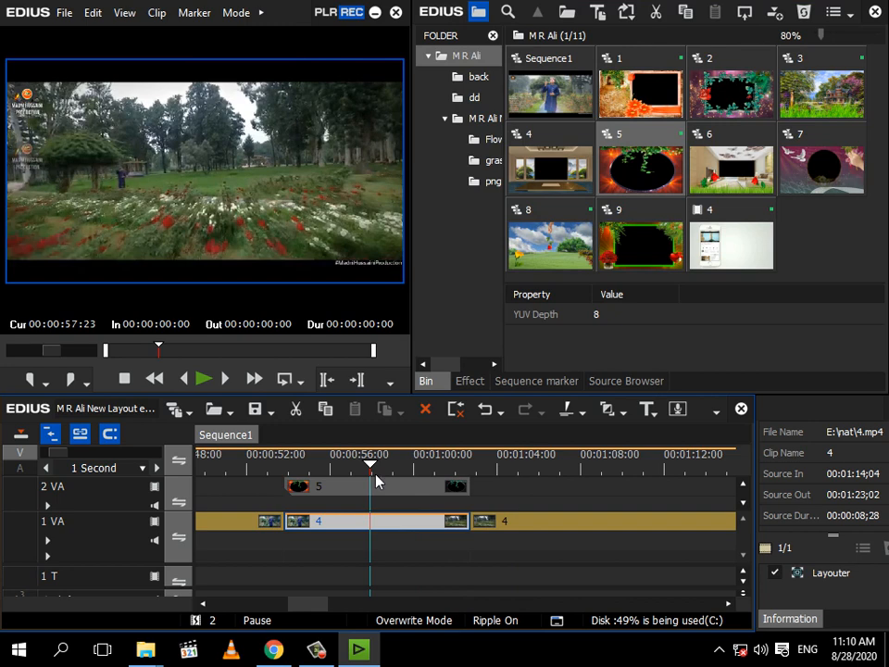
pyautogui.click(368, 466)
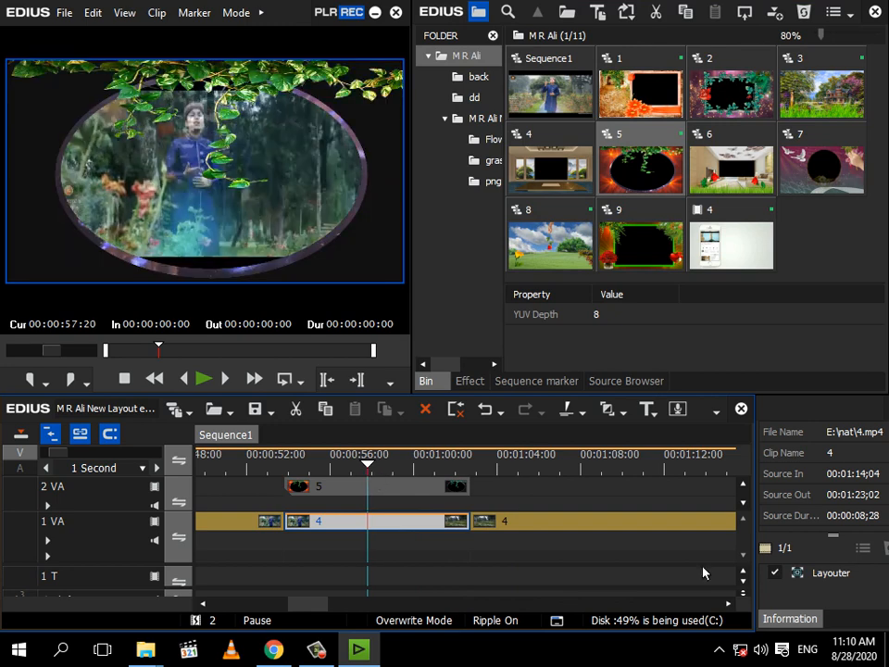
pyautogui.click(845, 567)
pyautogui.click(862, 547)
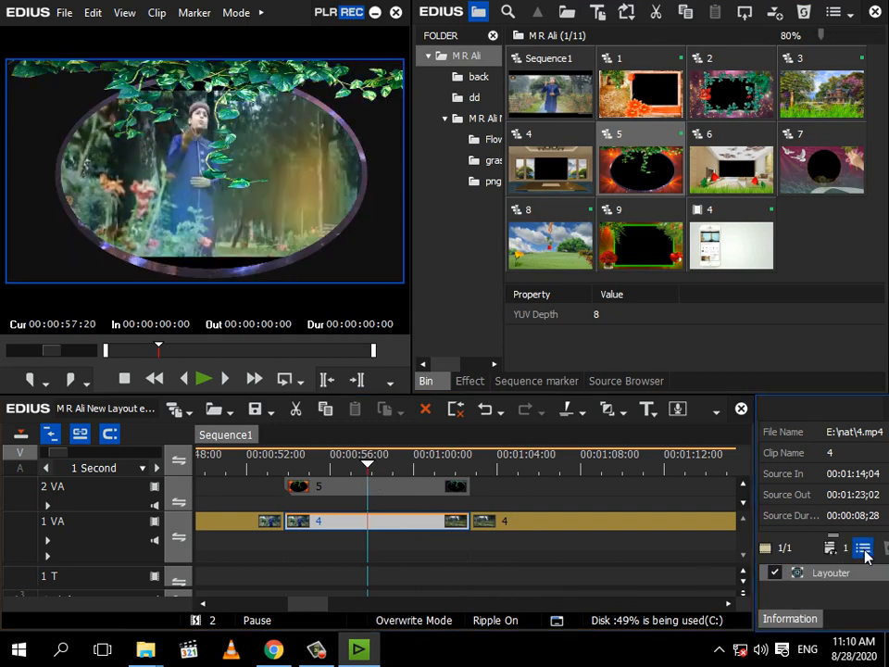
pyautogui.press('F7')
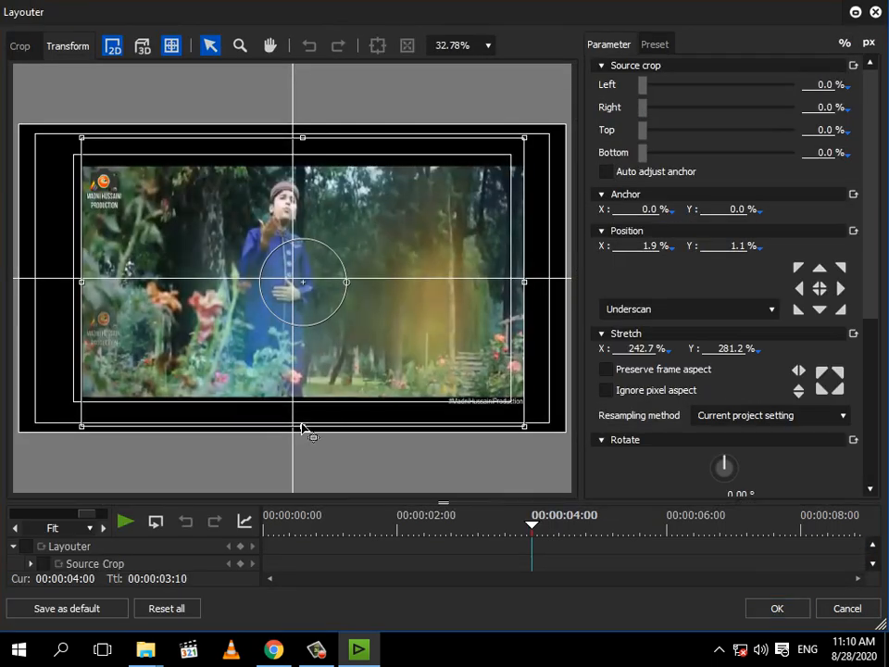
pyautogui.moveTo(303, 426); pyautogui.dragTo(303, 451)
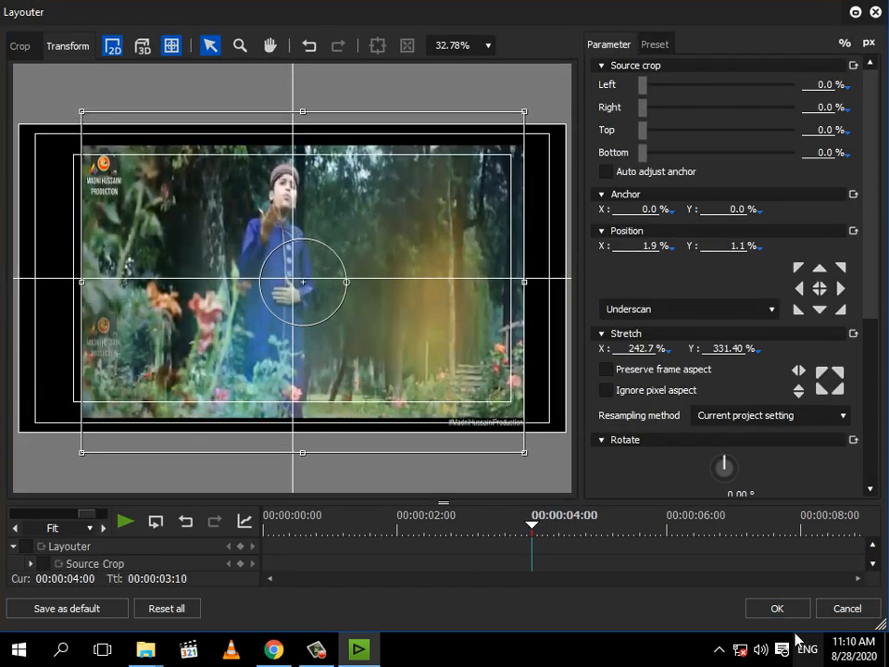
pyautogui.click(776, 610)
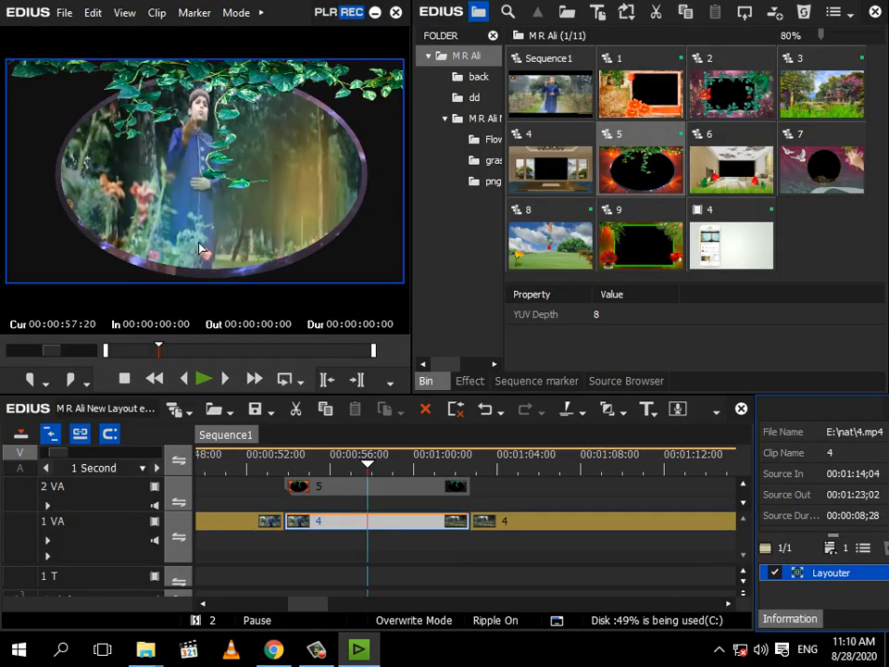
# Place layout sequence 9 on track 2 VA at 00:01:08:10 and split clip 4 on track 1 VA at the sequence's end, 00:01:18:08
pyautogui.moveTo(369, 474); pyautogui.dragTo(587, 475)
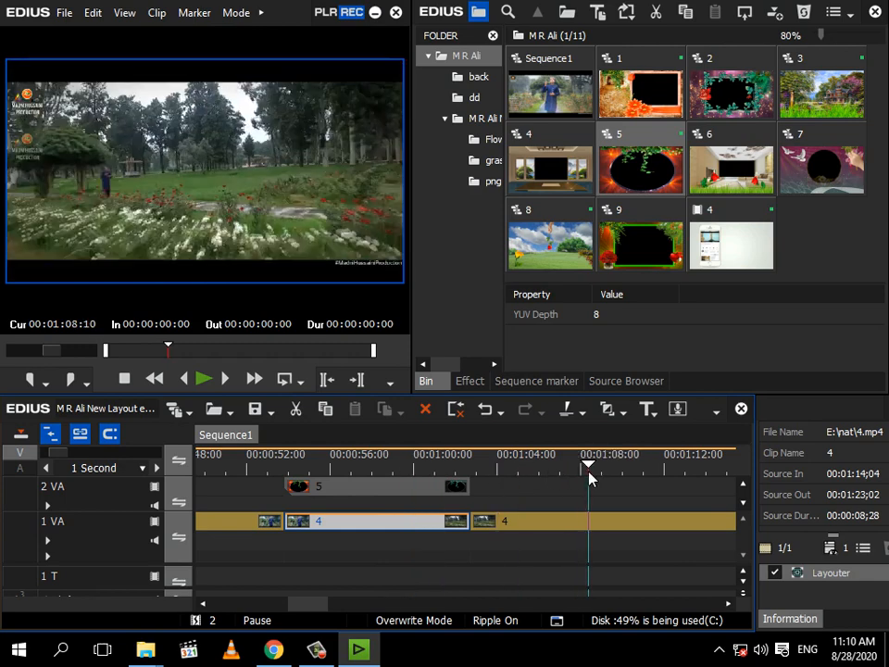
pyautogui.moveTo(631, 250); pyautogui.dragTo(599, 507)
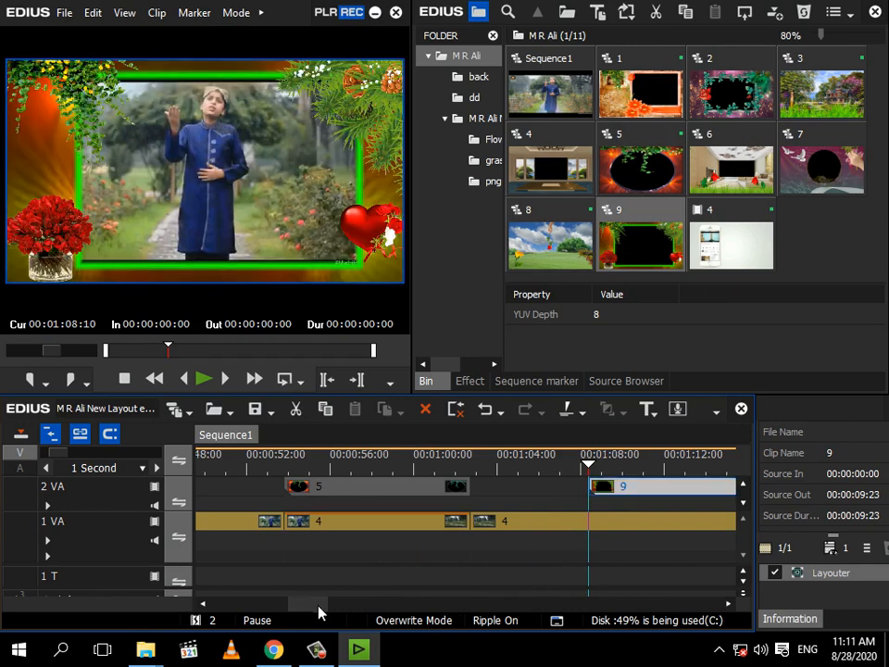
pyautogui.moveTo(318, 608); pyautogui.dragTo(341, 606)
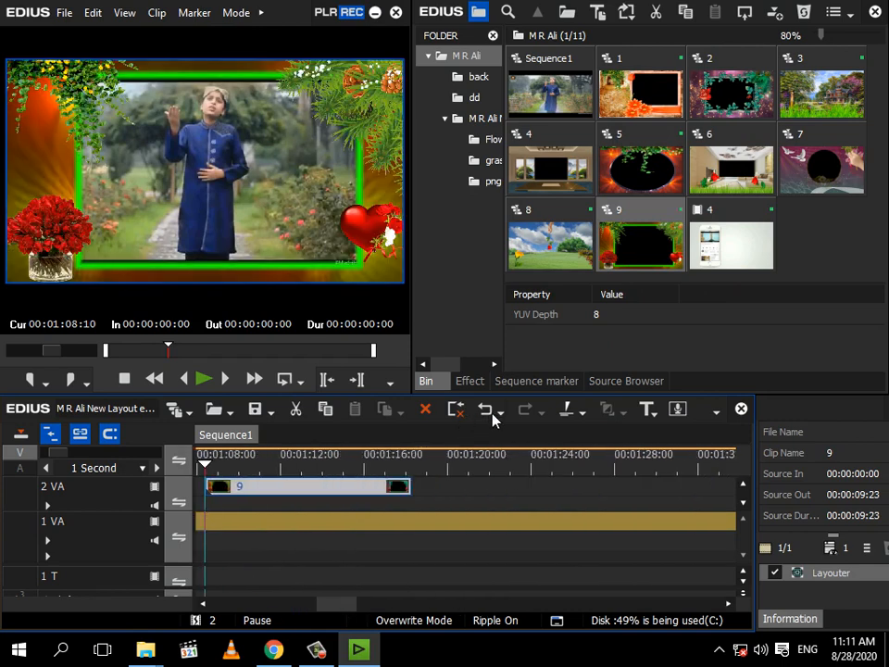
pyautogui.click(412, 465)
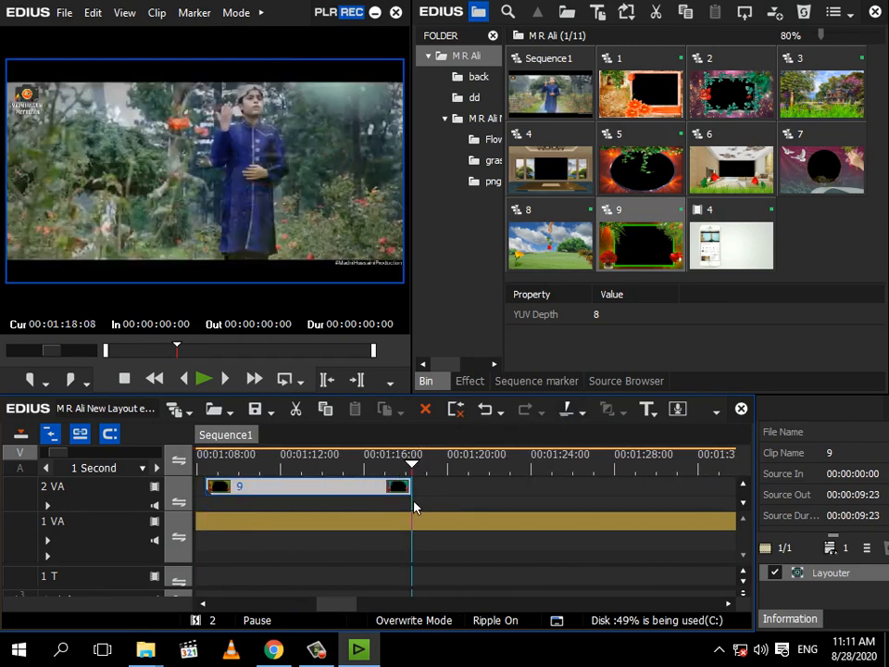
pyautogui.click(420, 521)
pyautogui.click(556, 414)
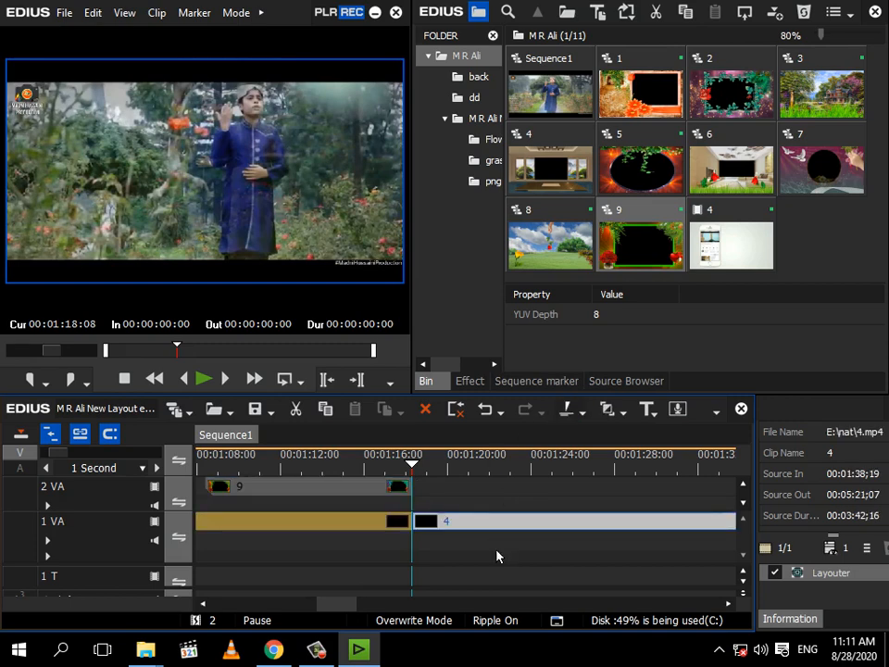
# Split clip 4 on track 1 VA at the start of layout sequence 9, at 00:01:08:10
pyautogui.moveTo(349, 607); pyautogui.dragTo(337, 603)
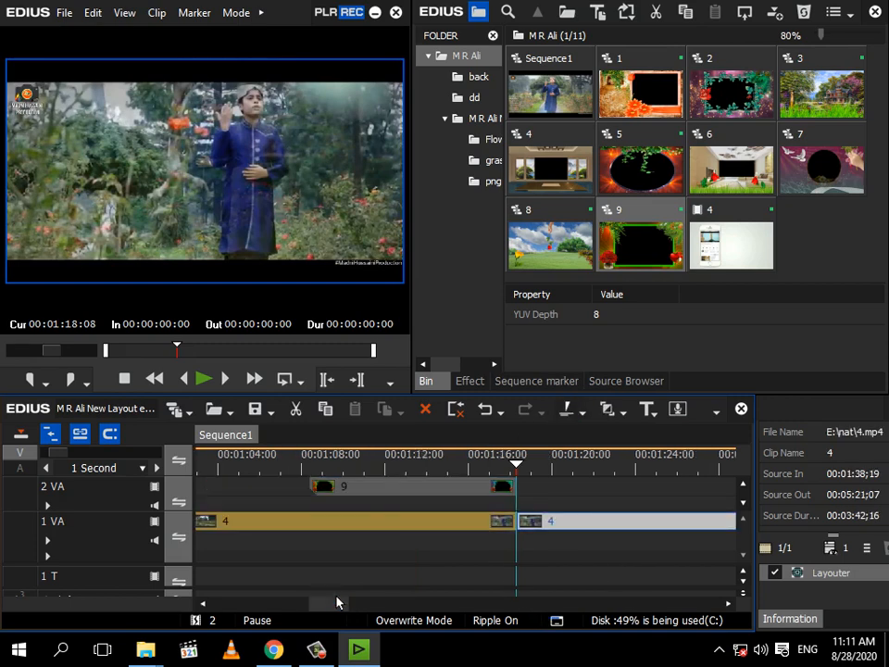
pyautogui.click(310, 484)
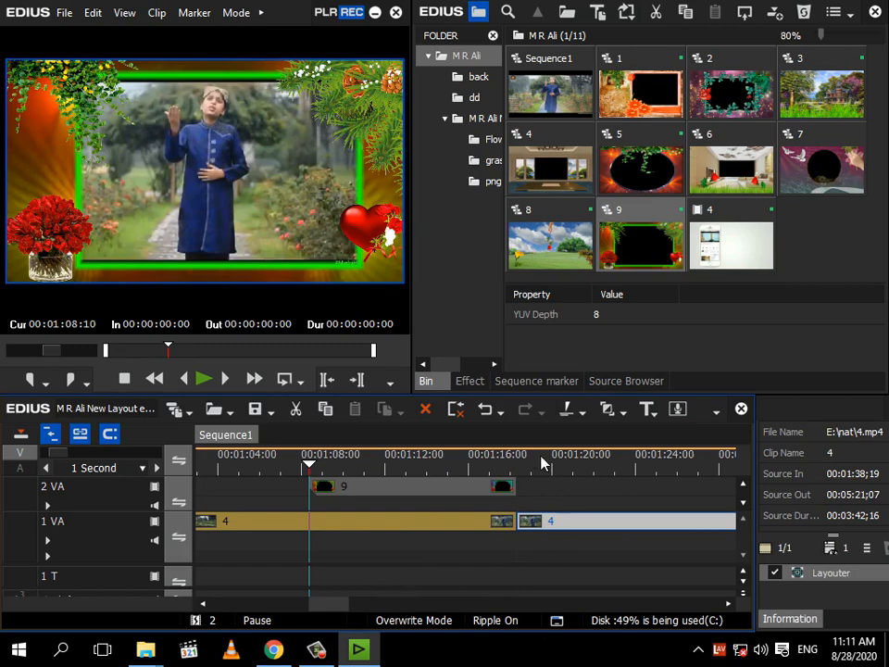
pyautogui.click(374, 471)
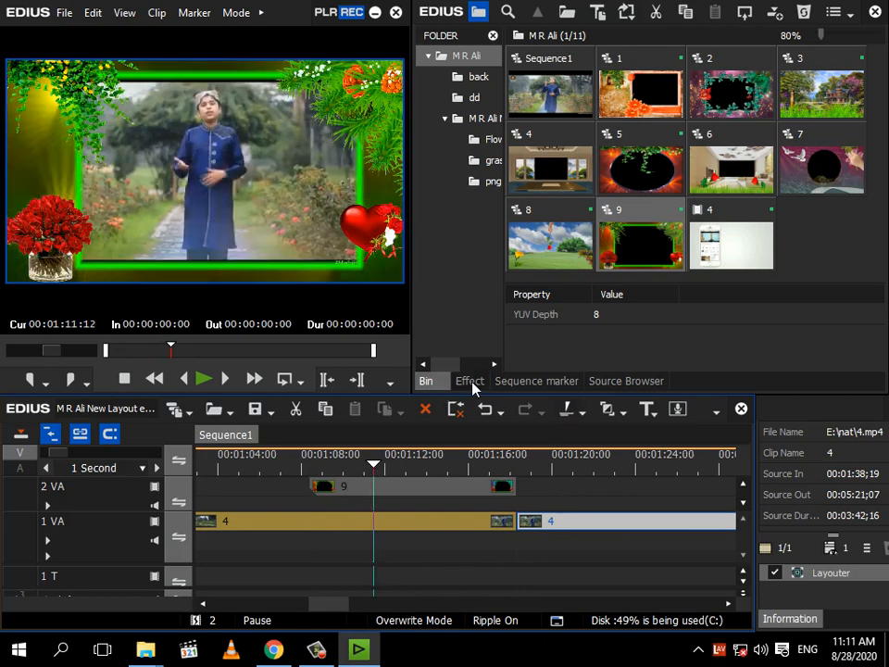
pyautogui.click(470, 382)
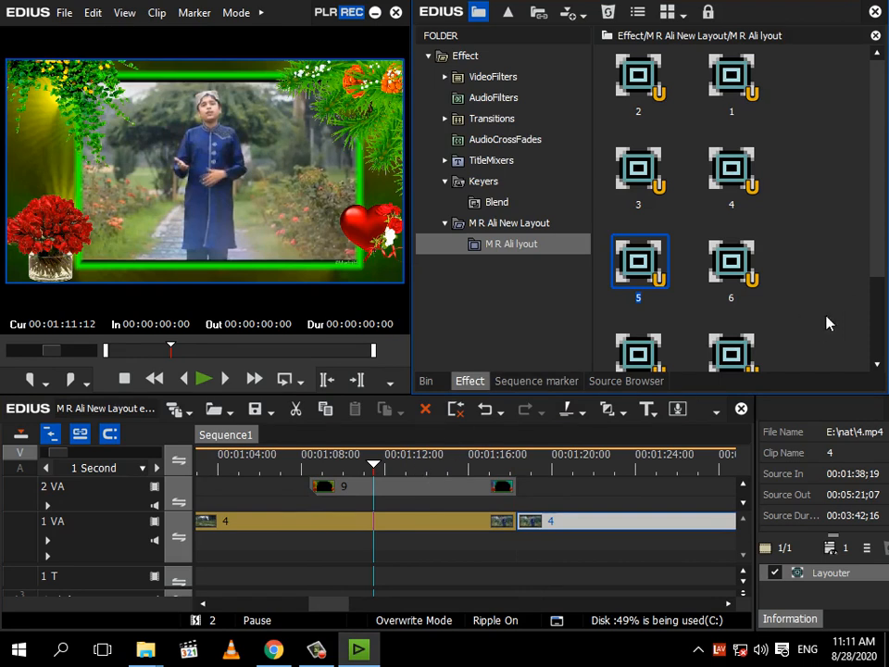
pyautogui.scroll(-1, 827, 323)
pyautogui.moveTo(638, 326)
pyautogui.mouseDown()
pyautogui.moveTo(684, 393)
pyautogui.moveTo(428, 530)
pyautogui.moveTo(676, 403)
pyautogui.moveTo(635, 312)
pyautogui.mouseUp()
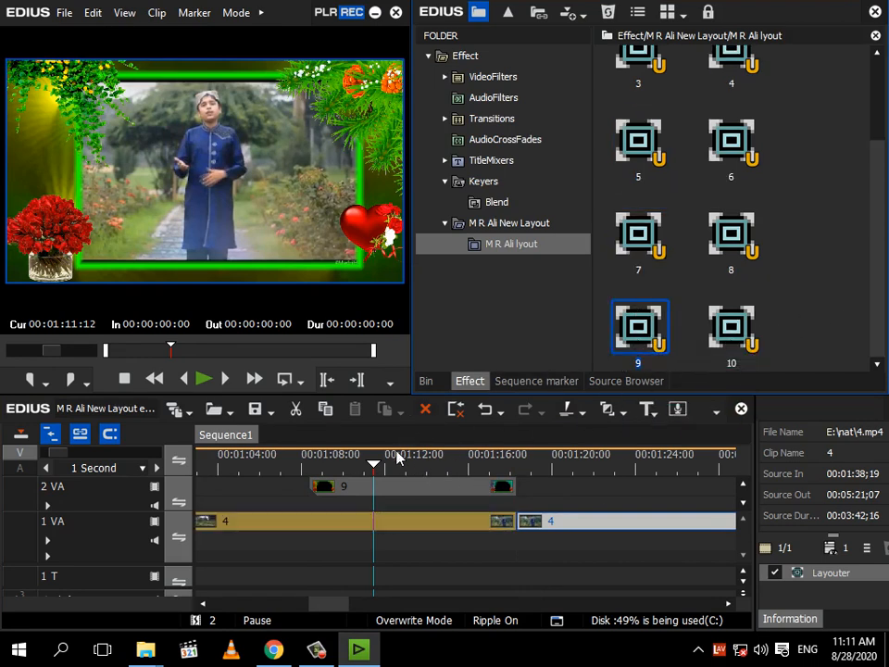
pyautogui.moveTo(397, 458); pyautogui.dragTo(310, 470)
pyautogui.click(331, 535)
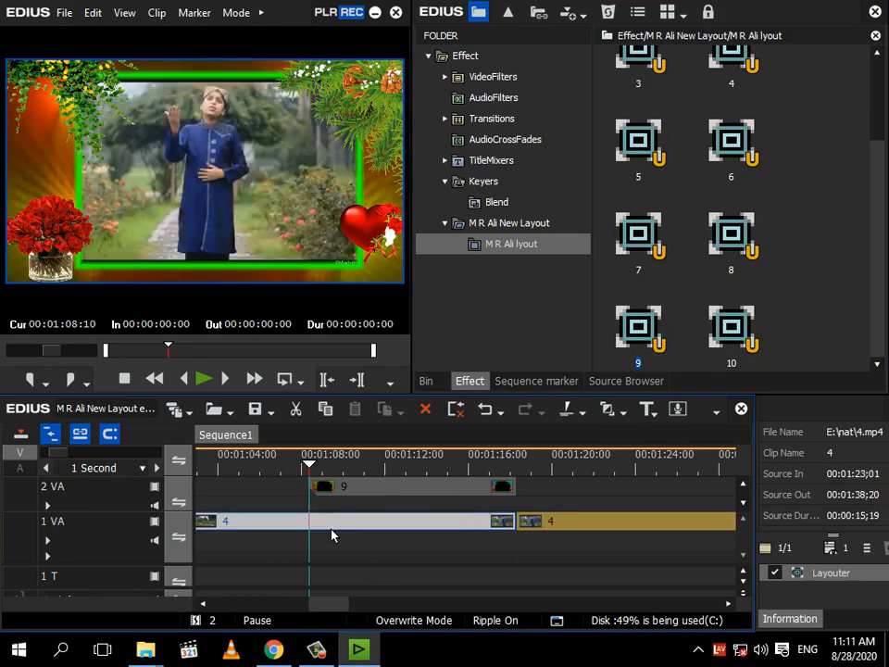
pyautogui.click(569, 408)
# Apply layout preset 9 to the part of clip 4 beneath layout sequence 9 and preview the framed video
pyautogui.click(389, 454)
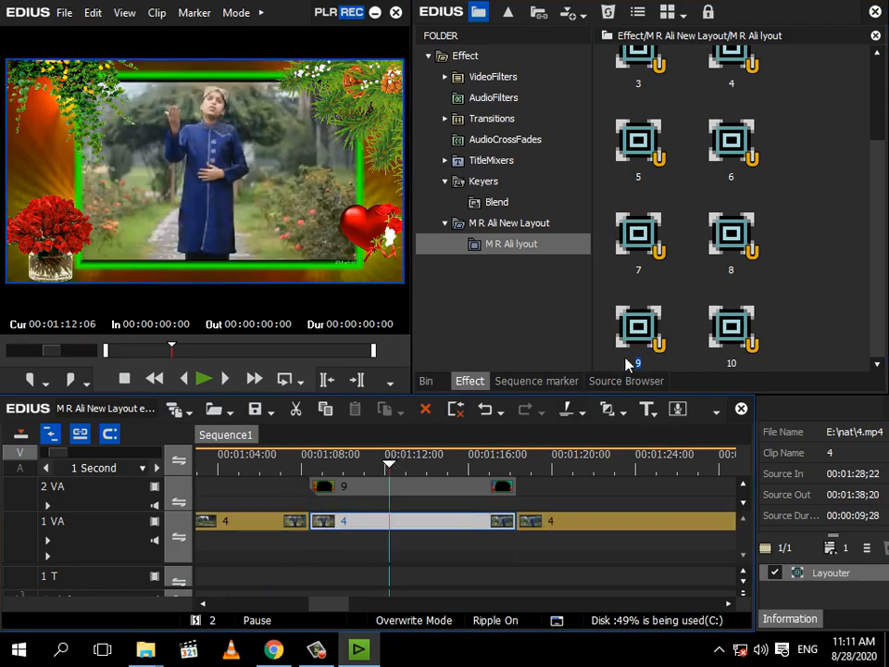
pyautogui.click(627, 363)
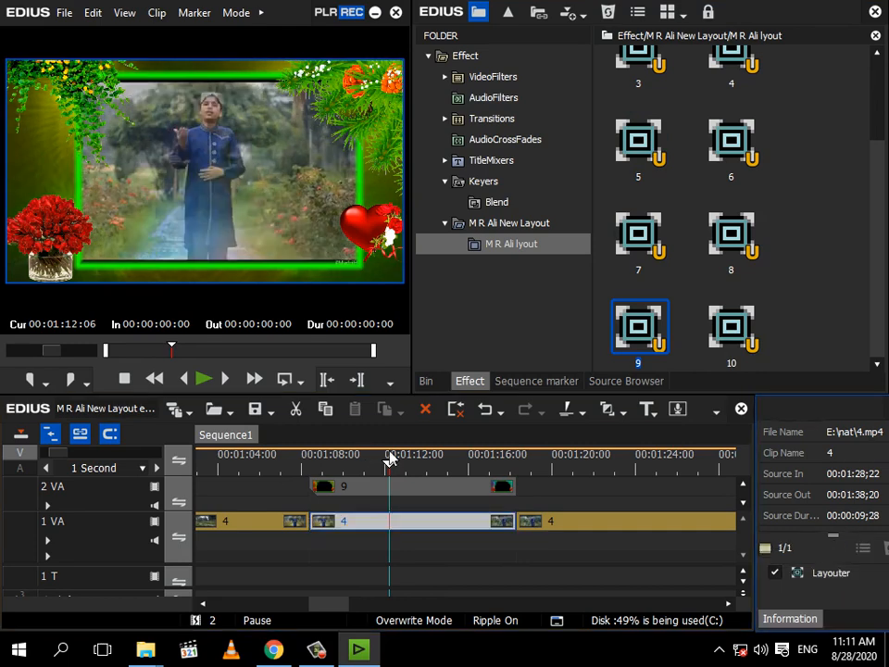
pyautogui.click(389, 456)
pyautogui.press('space')
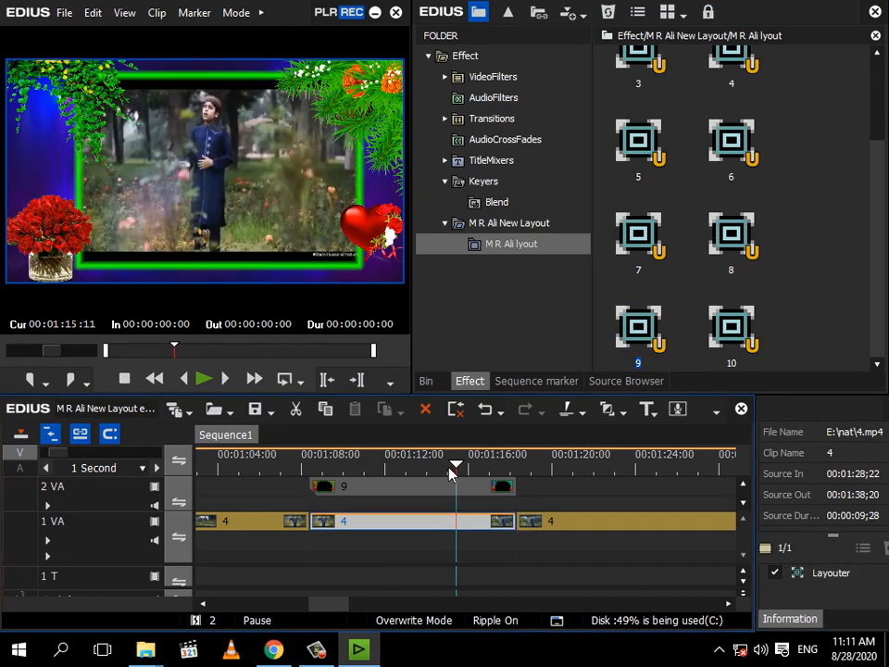
pyautogui.click(579, 462)
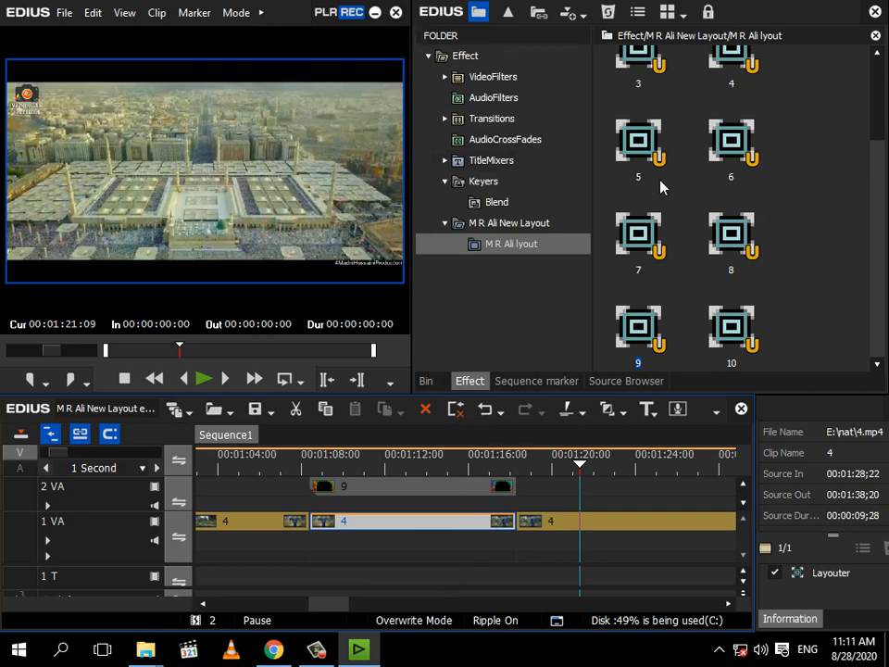
# Resize the player, bin and timeline areas to give the bin more room, and enlarge the bin thumbnails to 94 %
pyautogui.click(424, 380)
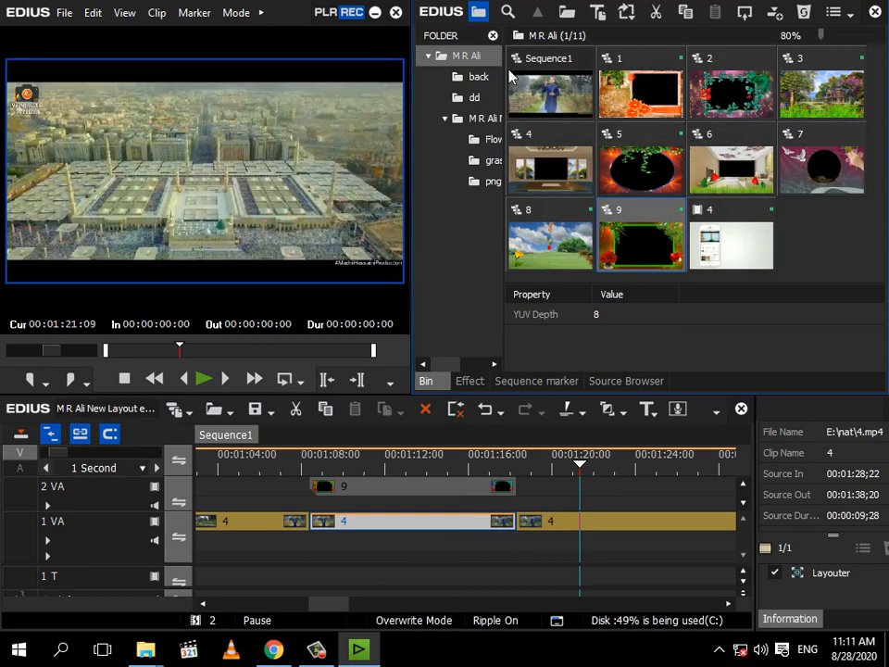
pyautogui.moveTo(424, 400); pyautogui.dragTo(401, 428)
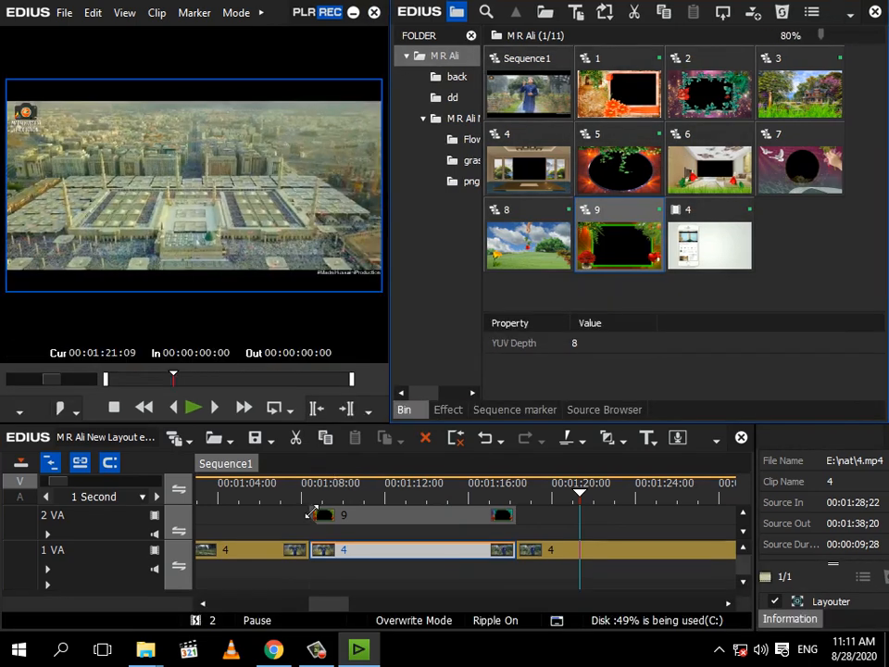
pyautogui.moveTo(821, 34); pyautogui.dragTo(823, 36)
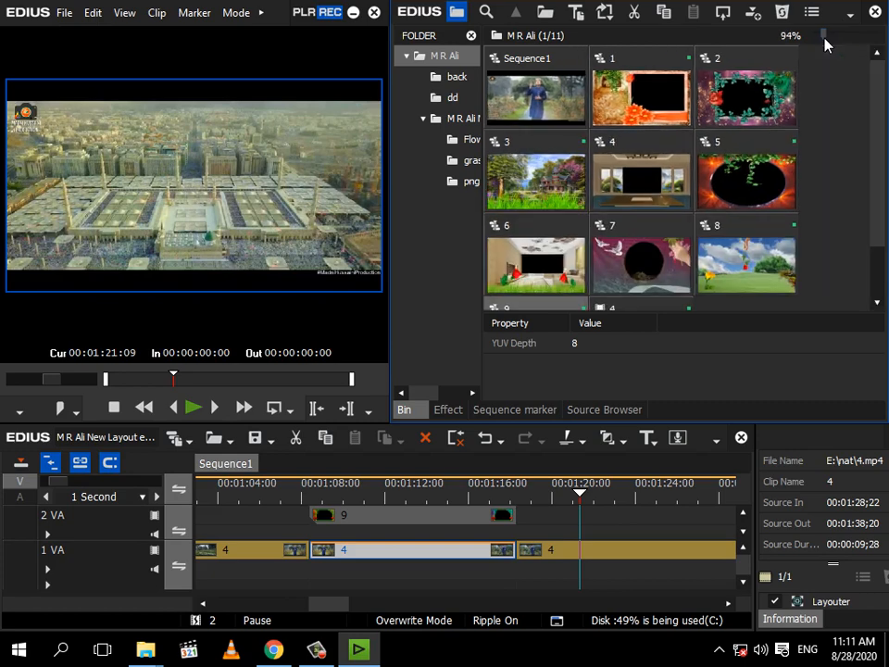
pyautogui.scroll(-2, 655, 252)
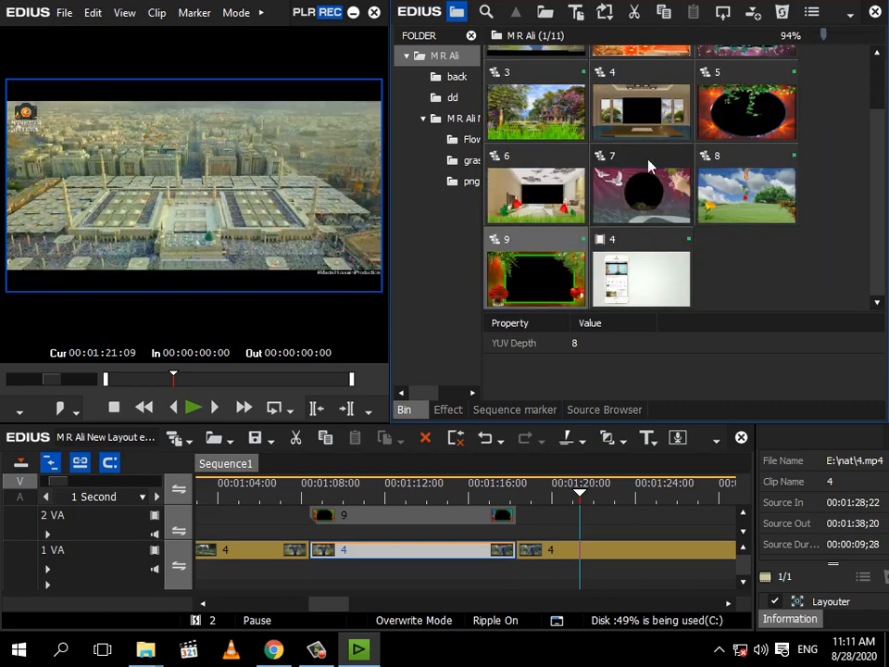
pyautogui.scroll(2, 800, 302)
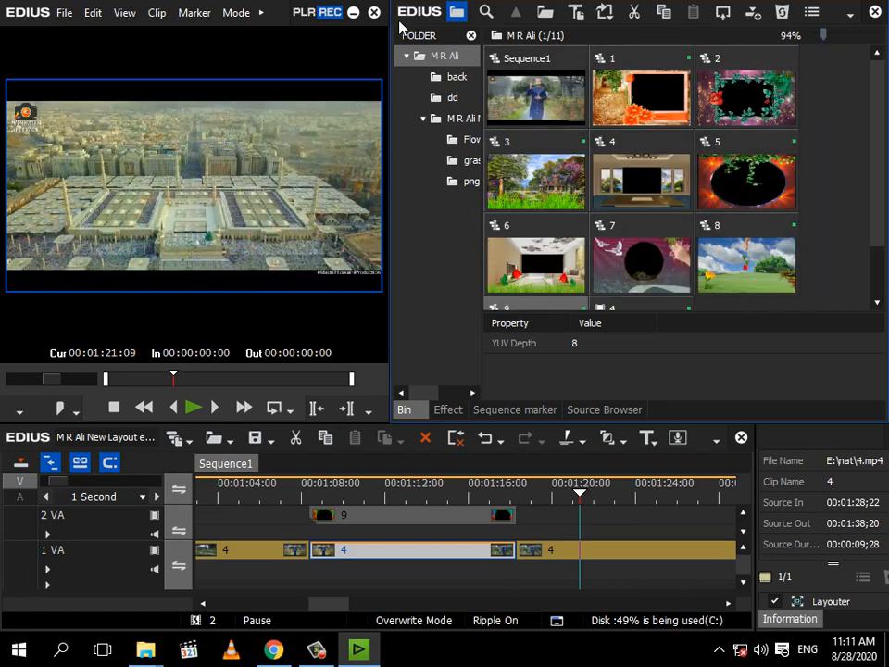
pyautogui.click(316, 649)
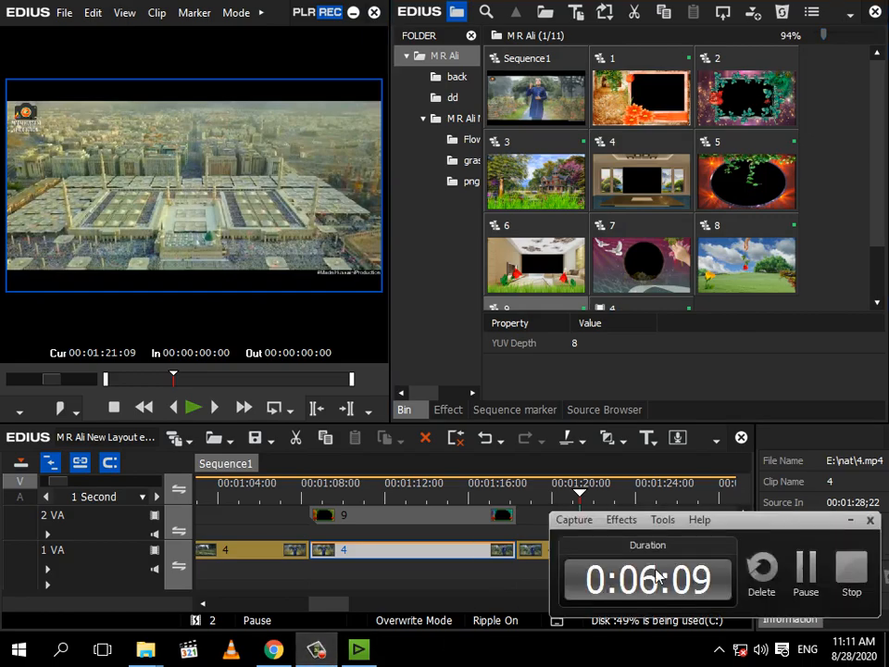